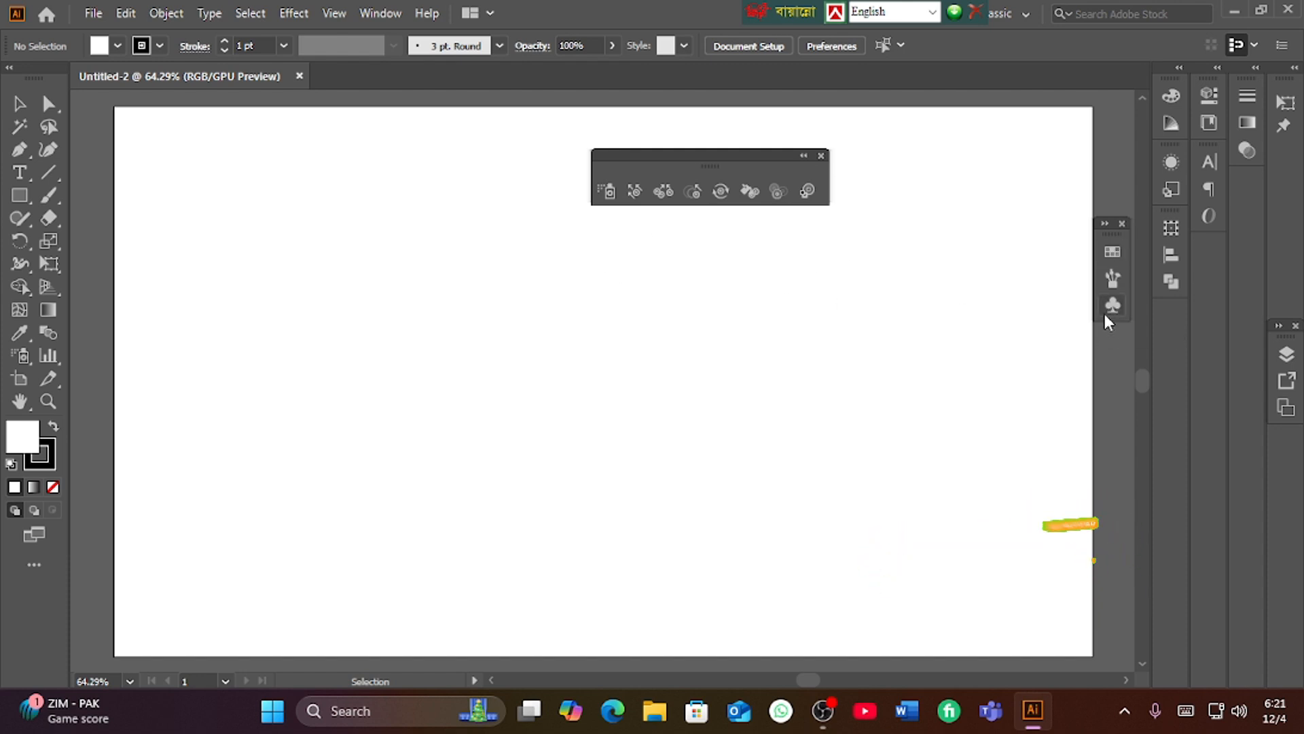
# Show the Symbols panel and float it over the artboard
pyautogui.click(376, 15)
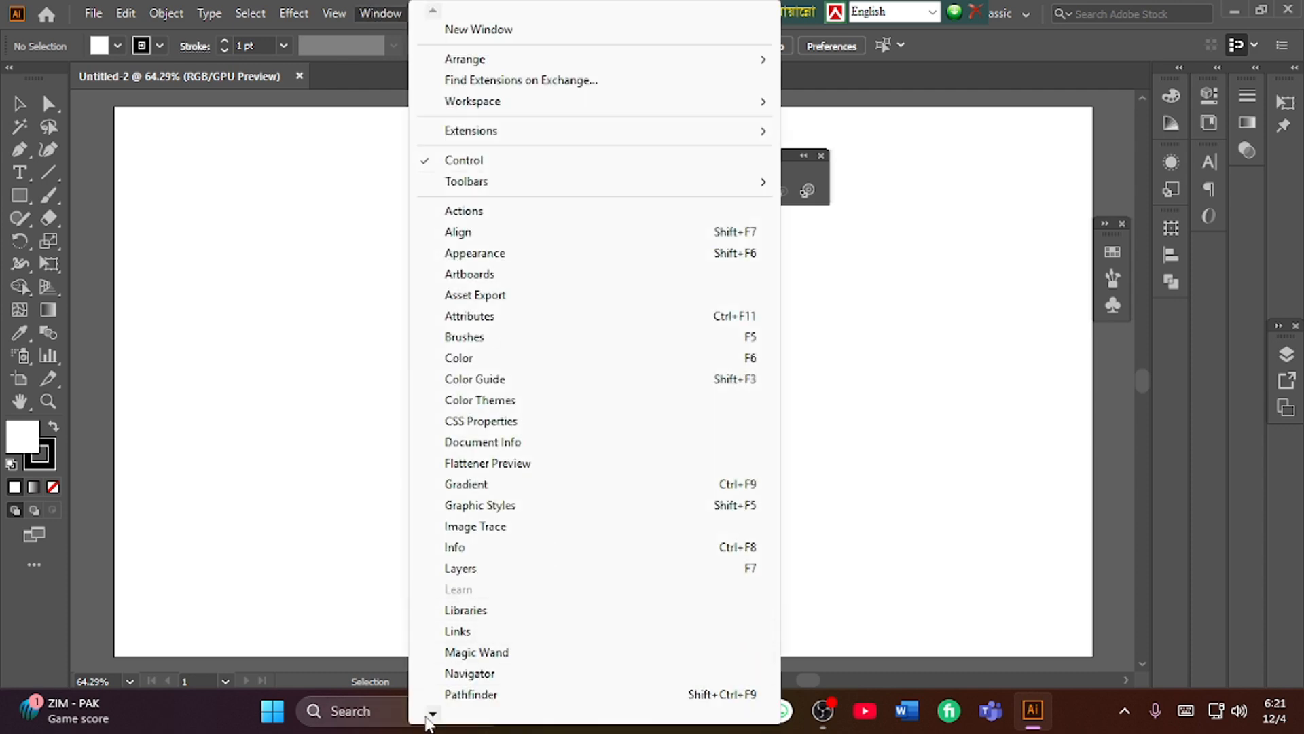
pyautogui.moveTo(430, 717)
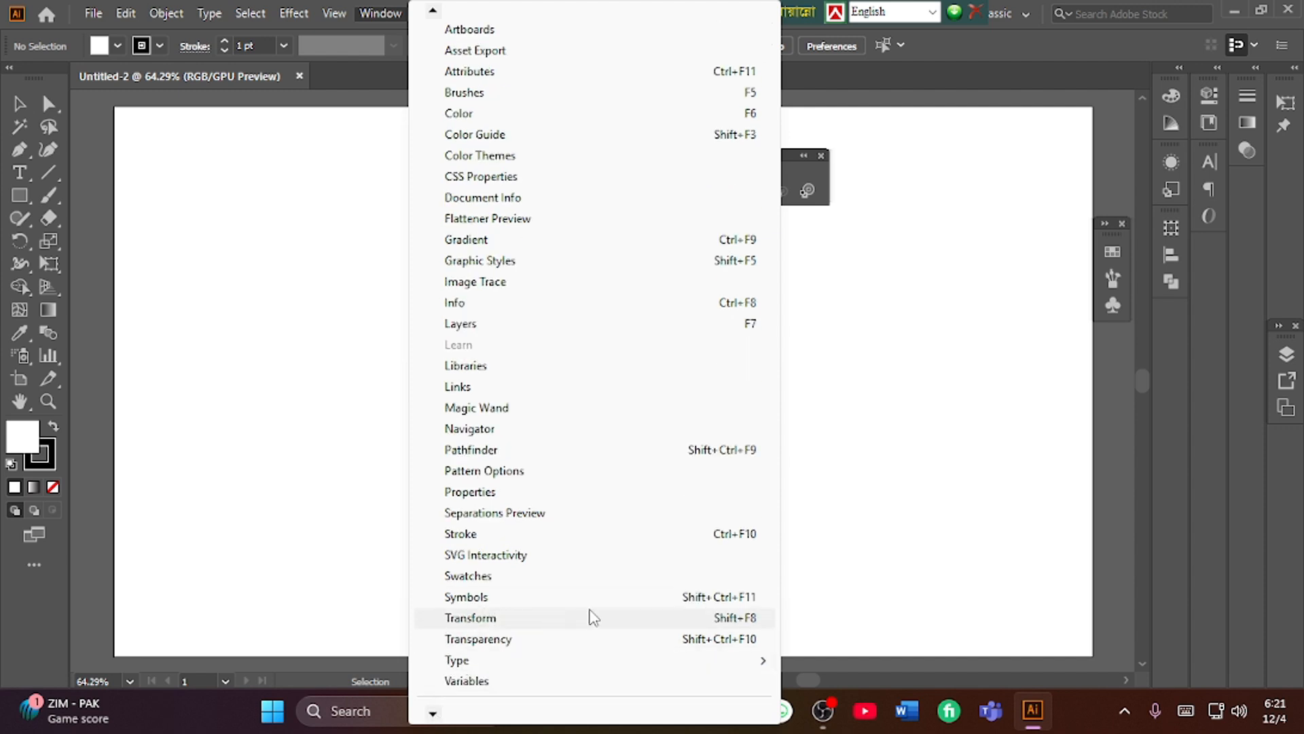
pyautogui.click(490, 601)
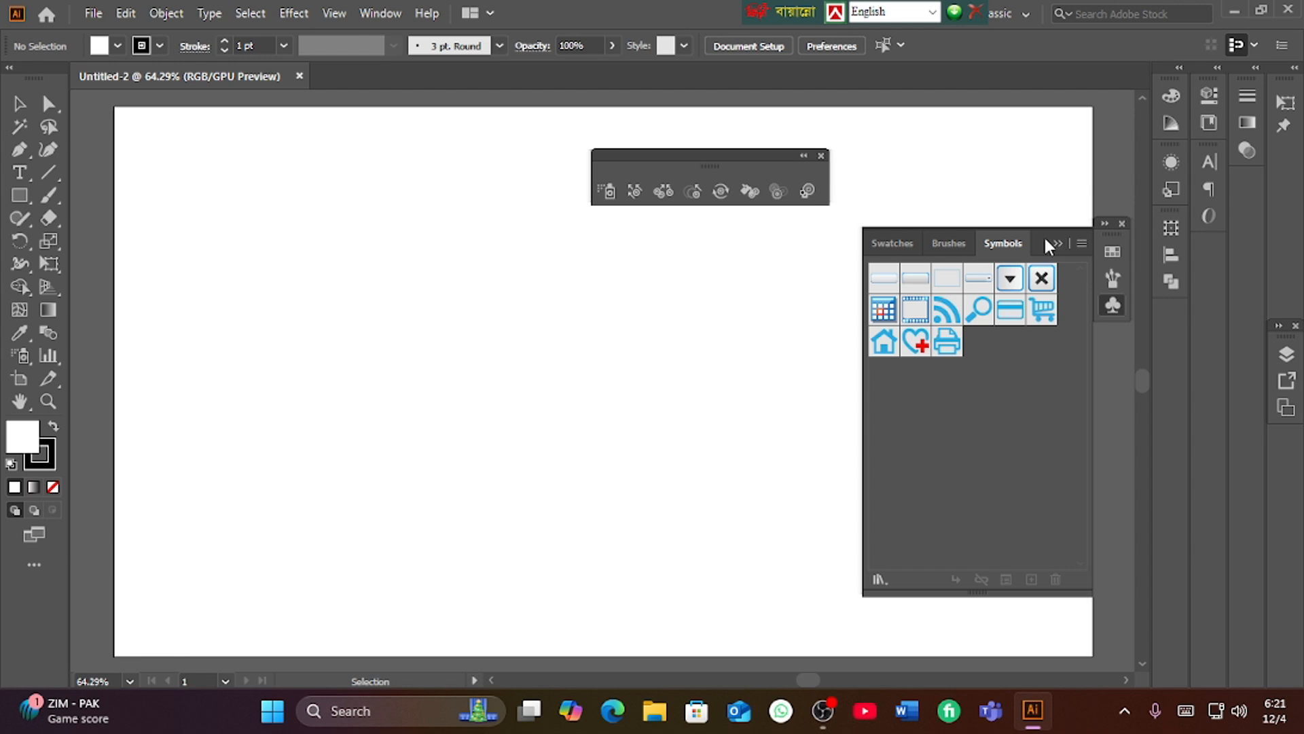
pyautogui.moveTo(1043, 235)
pyautogui.mouseDown()
pyautogui.moveTo(846, 321)
pyautogui.moveTo(844, 275)
pyautogui.mouseUp()
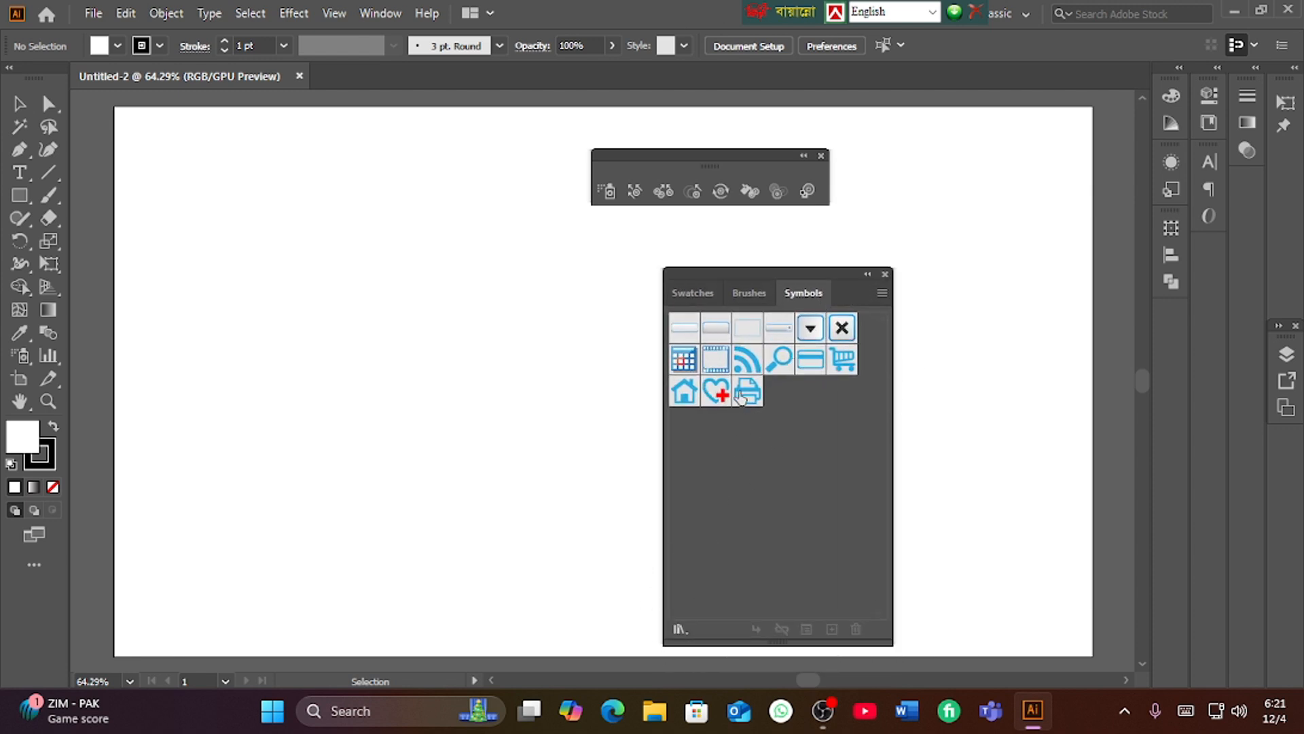
# Load the Arrows symbol library, advance through the libraries to Fashion, and move both symbol panels clear of the artboard's middle
pyautogui.click(678, 629)
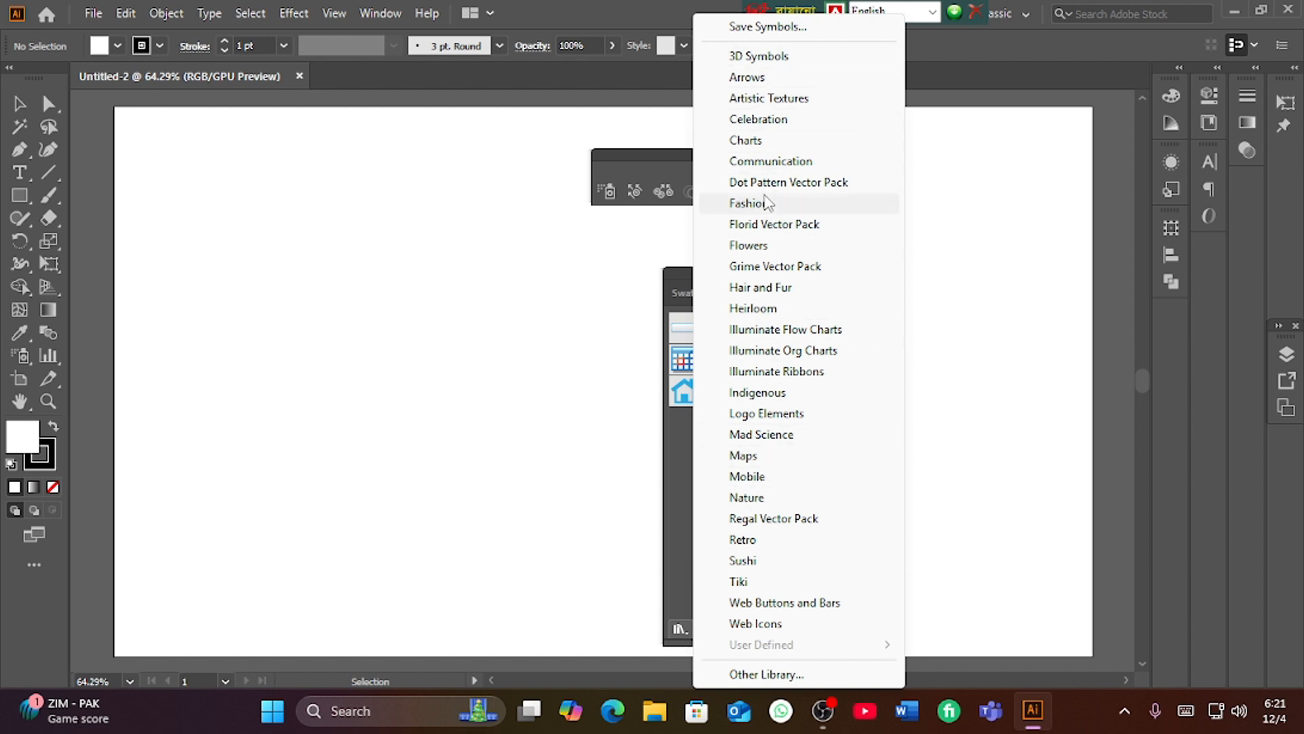
pyautogui.click(748, 78)
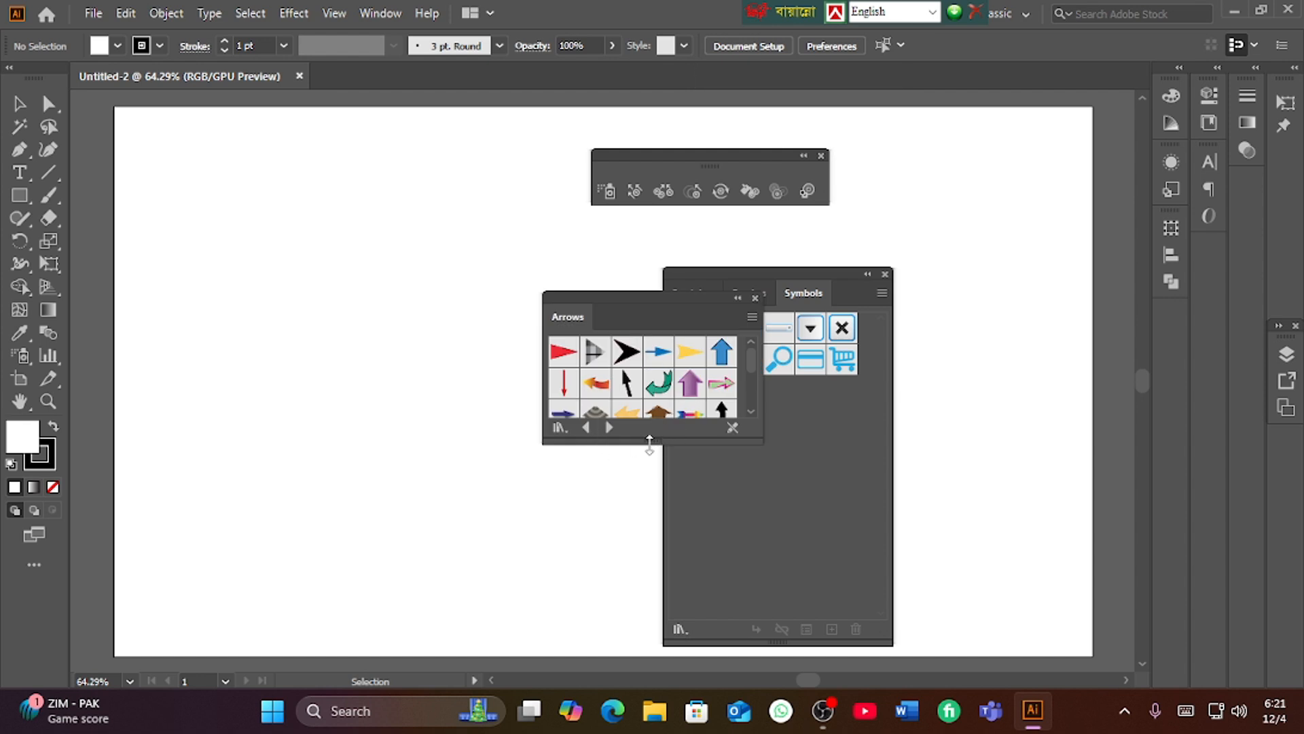
pyautogui.moveTo(649, 443); pyautogui.dragTo(636, 562)
pyautogui.click(607, 545)
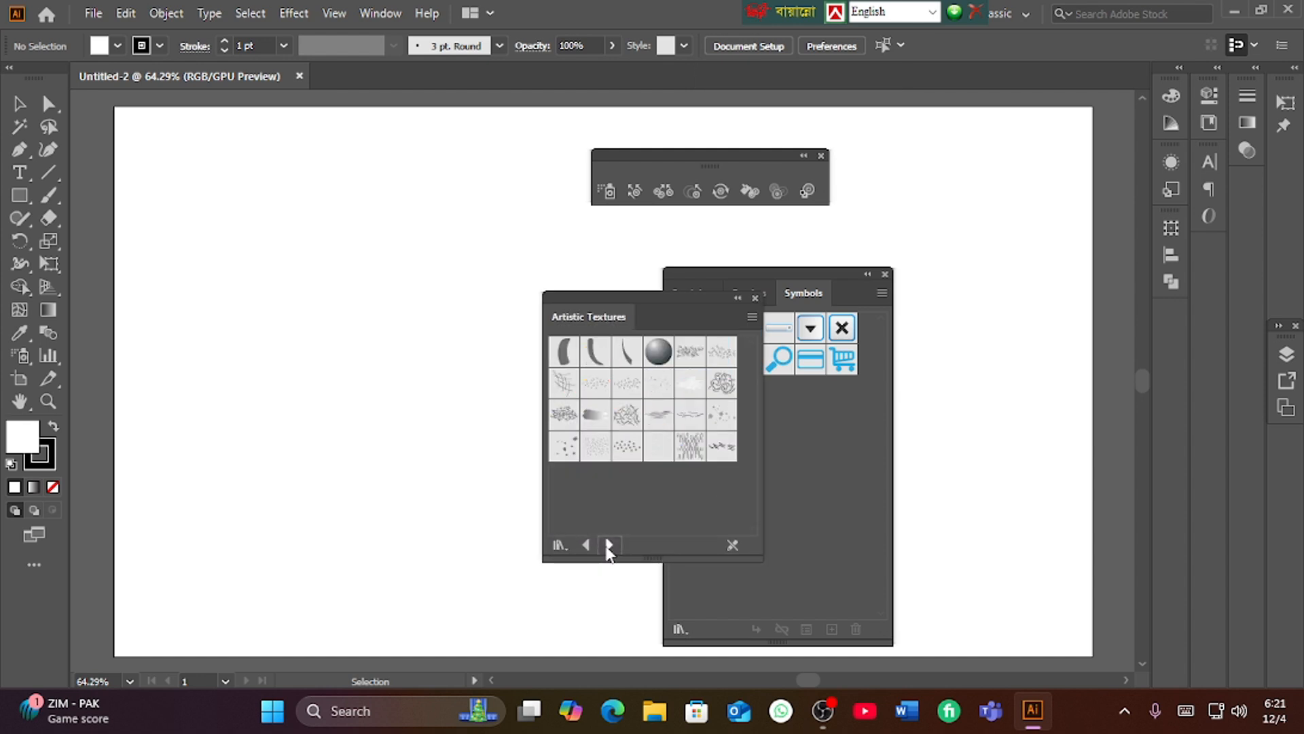
pyautogui.click(607, 545)
pyautogui.click(607, 545)
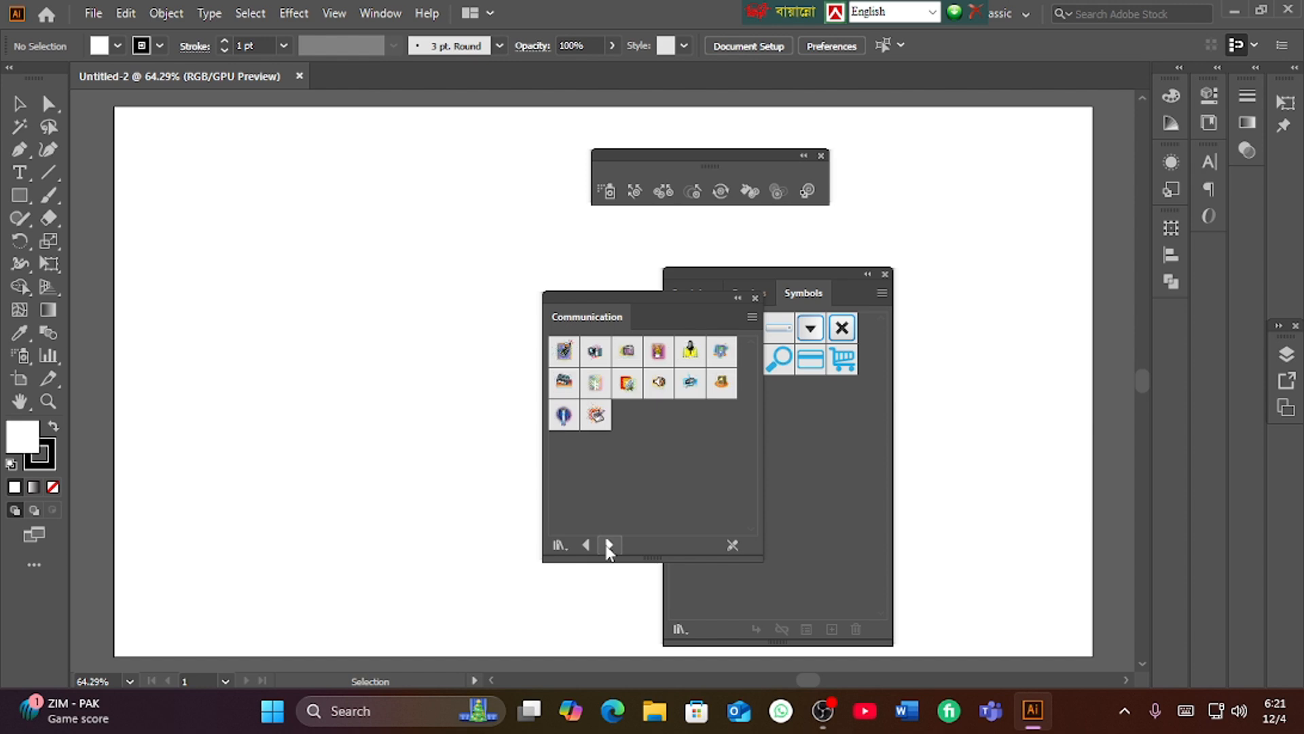
pyautogui.click(609, 545)
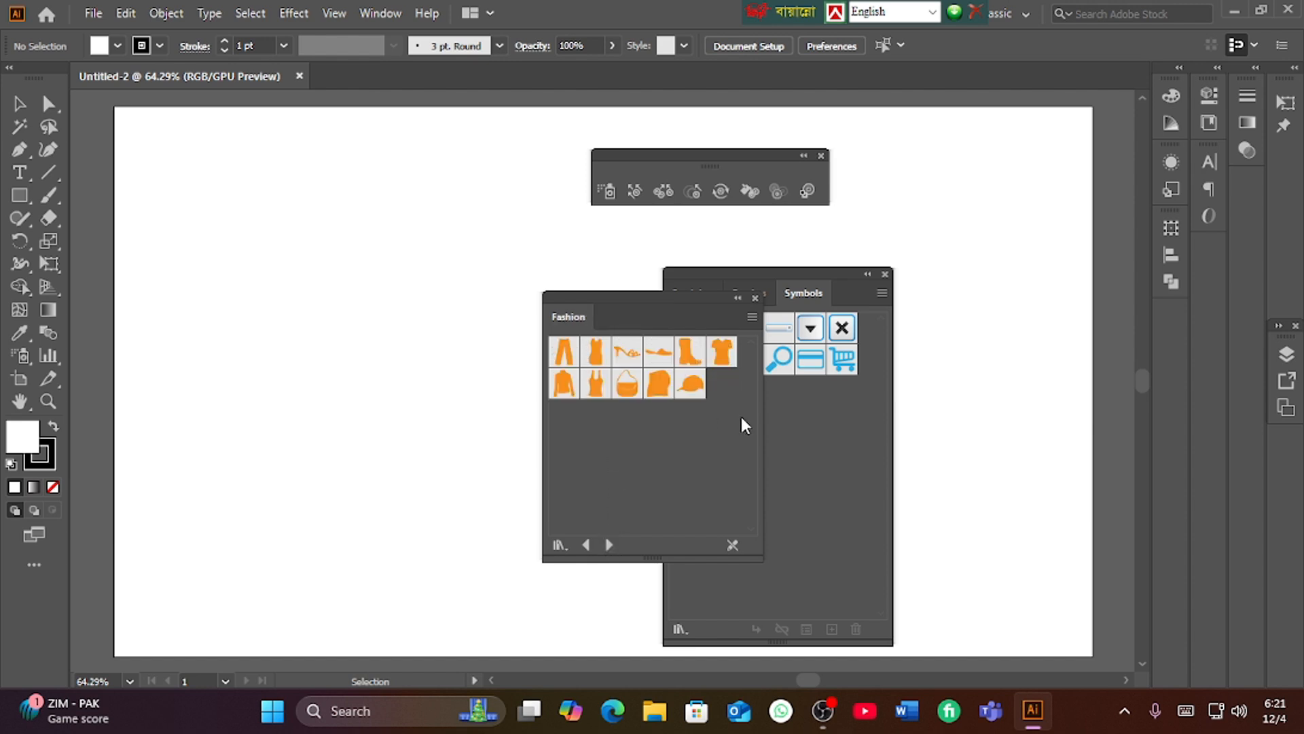
pyautogui.moveTo(692, 295); pyautogui.dragTo(1058, 306)
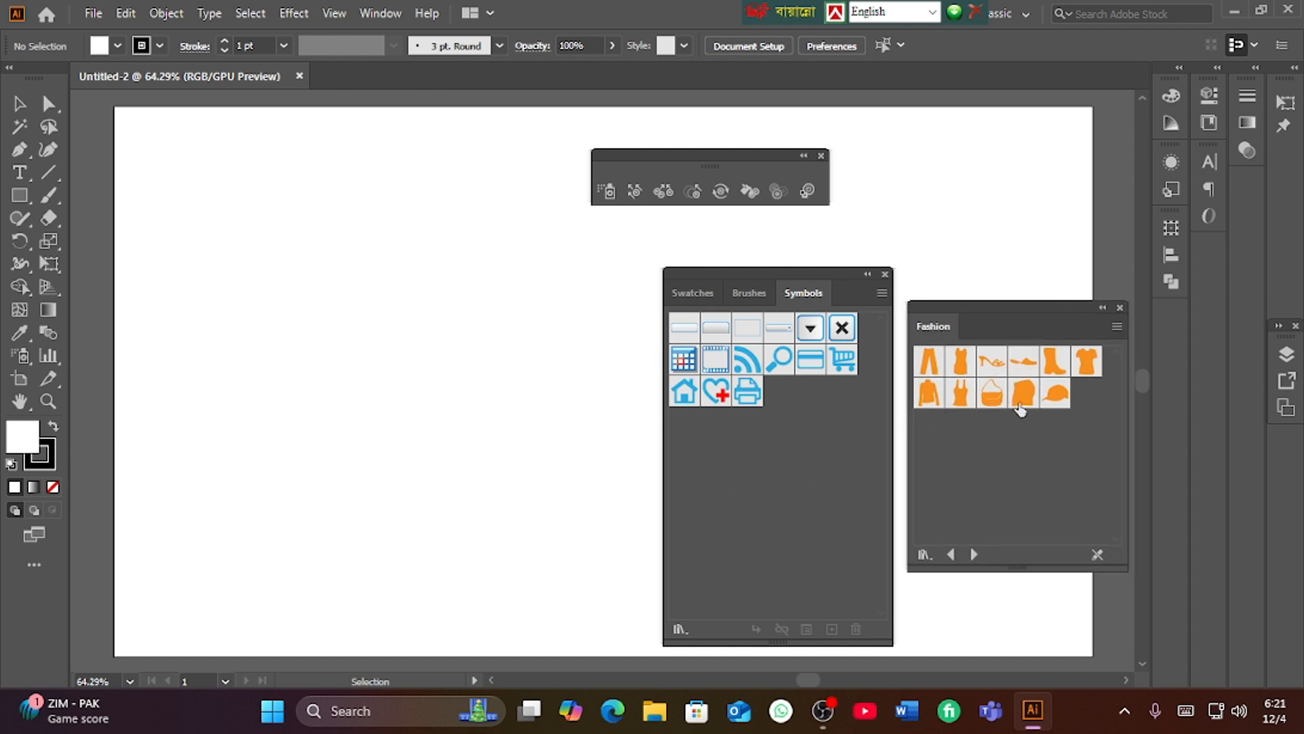
pyautogui.moveTo(807, 273)
pyautogui.mouseDown()
pyautogui.moveTo(856, 426)
pyautogui.moveTo(1028, 643)
pyautogui.mouseUp()
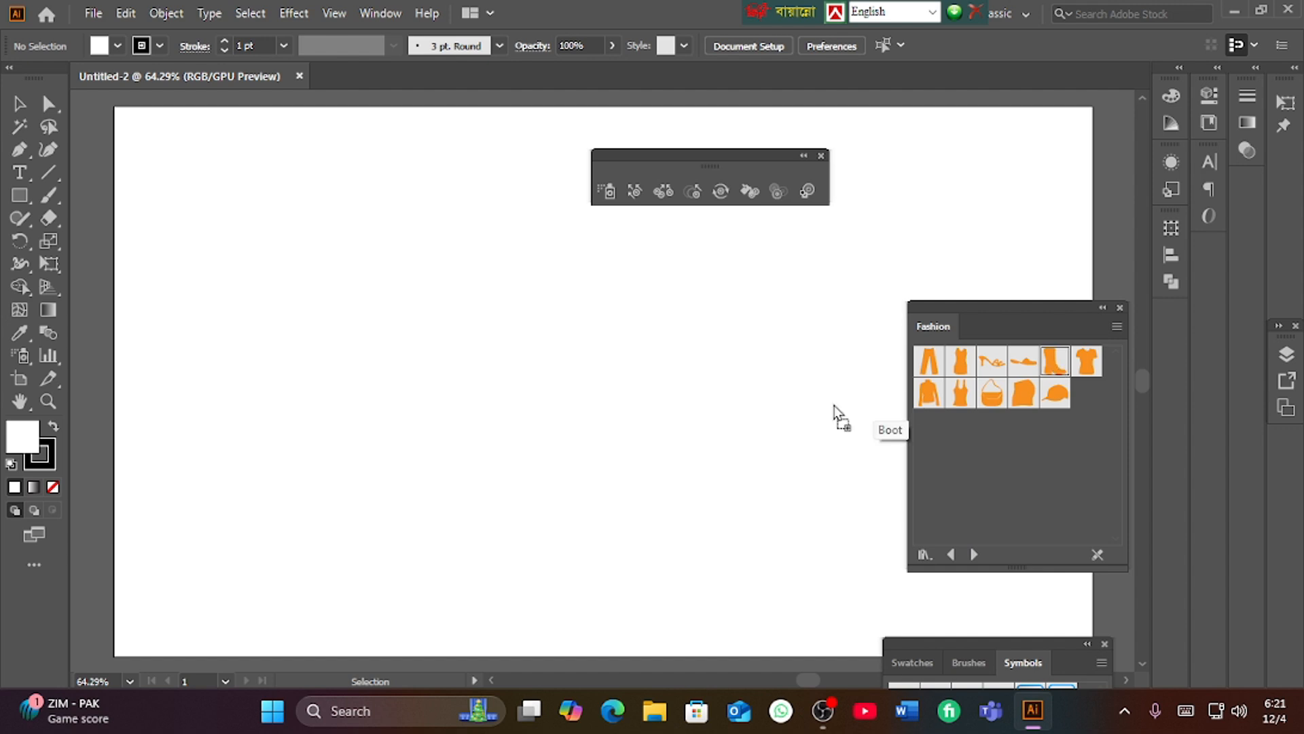
# Place a Boot symbol from the Fashion library mid-artboard, enlarge it, and delete it
pyautogui.moveTo(602, 406); pyautogui.dragTo(602, 406)
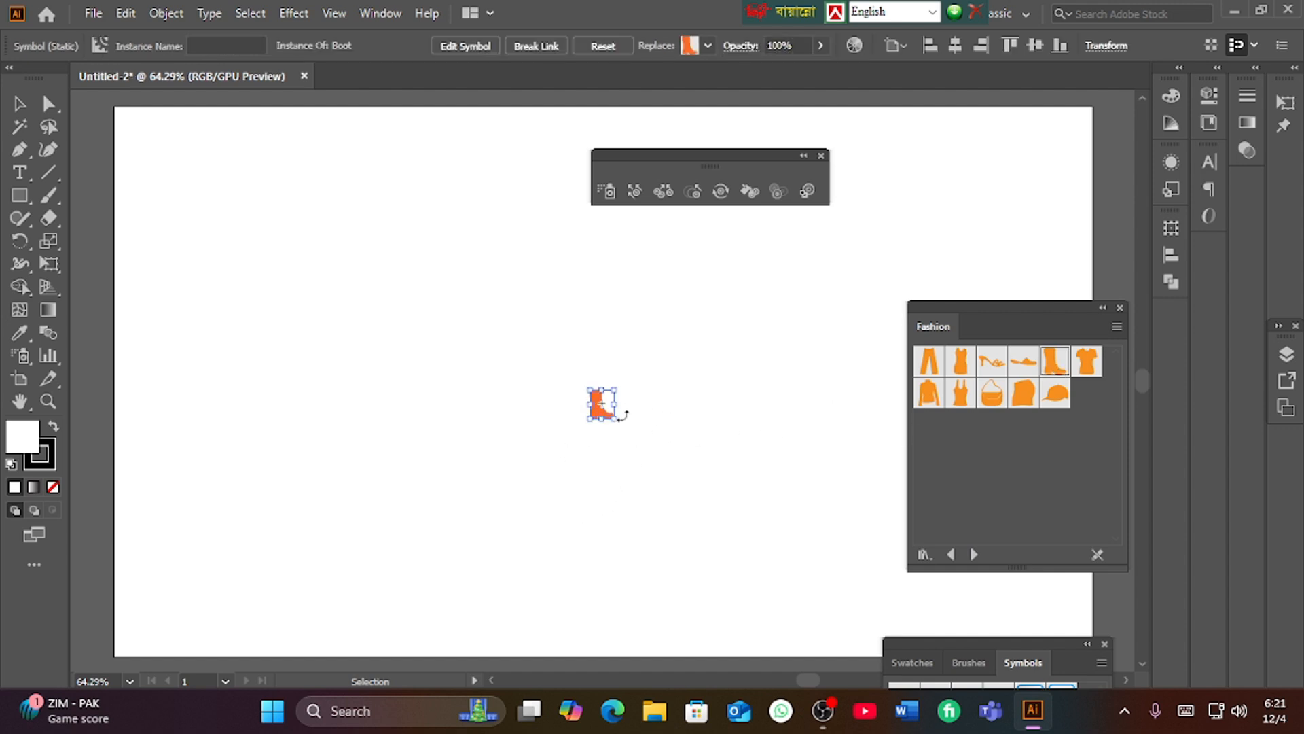
pyautogui.moveTo(615, 419); pyautogui.dragTo(719, 543)
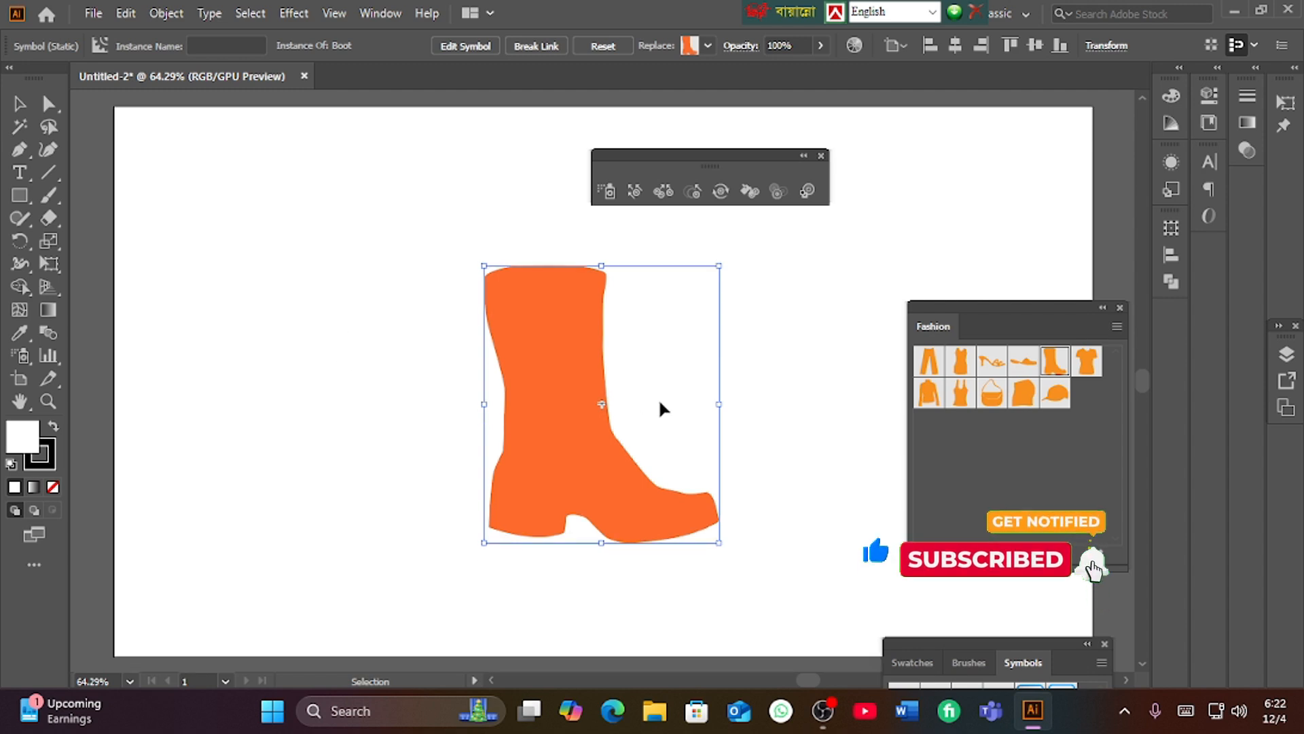
pyautogui.press('Delete')
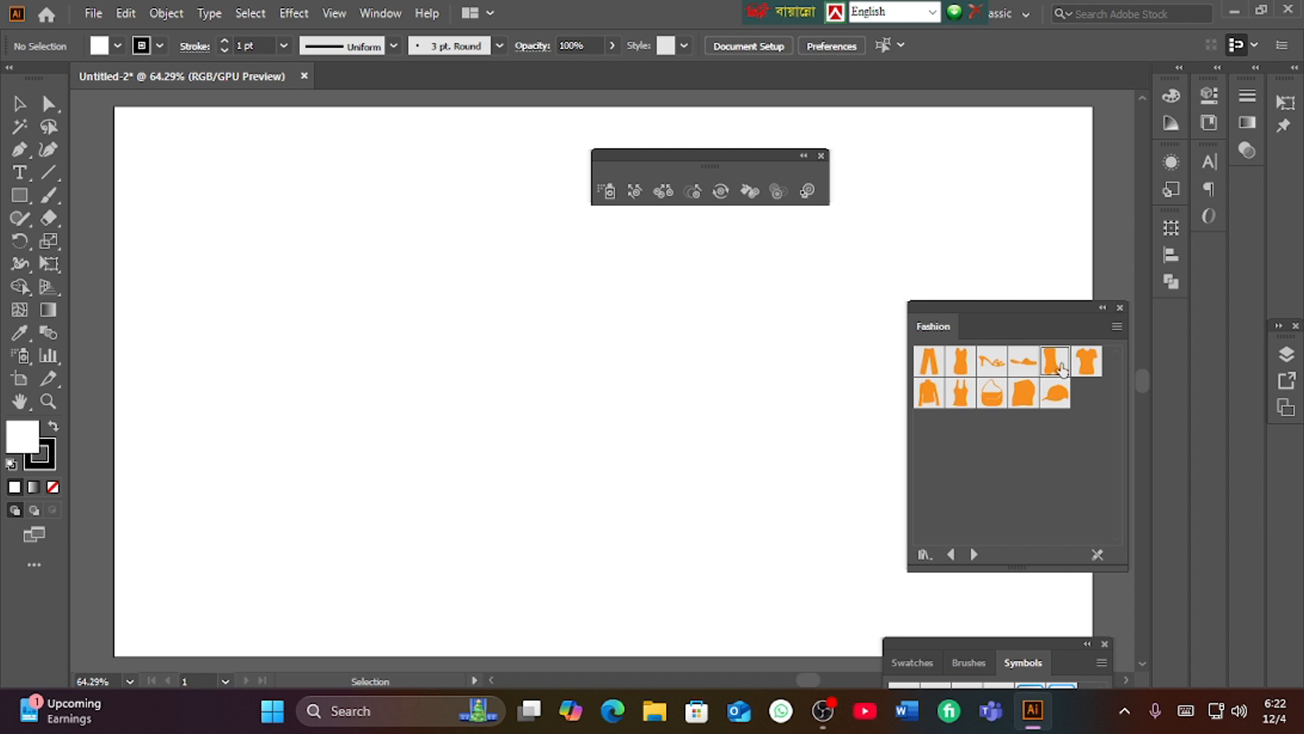
# Spray many Boot symbols in winding trails across the artboard with the Symbol Sprayer
pyautogui.click(607, 193)
pyautogui.moveTo(312, 390)
pyautogui.mouseDown()
pyautogui.moveTo(284, 326)
pyautogui.moveTo(341, 251)
pyautogui.moveTo(419, 273)
pyautogui.moveTo(630, 456)
pyautogui.moveTo(776, 400)
pyautogui.moveTo(788, 296)
pyautogui.moveTo(702, 272)
pyautogui.moveTo(576, 412)
pyautogui.moveTo(417, 515)
pyautogui.mouseUp()
pyautogui.moveTo(291, 472)
pyautogui.mouseDown()
pyautogui.moveTo(371, 399)
pyautogui.moveTo(411, 455)
pyautogui.moveTo(290, 544)
pyautogui.moveTo(253, 534)
pyautogui.moveTo(260, 408)
pyautogui.moveTo(212, 318)
pyautogui.moveTo(299, 201)
pyautogui.moveTo(400, 175)
pyautogui.moveTo(483, 230)
pyautogui.moveTo(626, 276)
pyautogui.moveTo(891, 226)
pyautogui.moveTo(873, 379)
pyautogui.moveTo(808, 532)
pyautogui.moveTo(652, 620)
pyautogui.mouseUp()
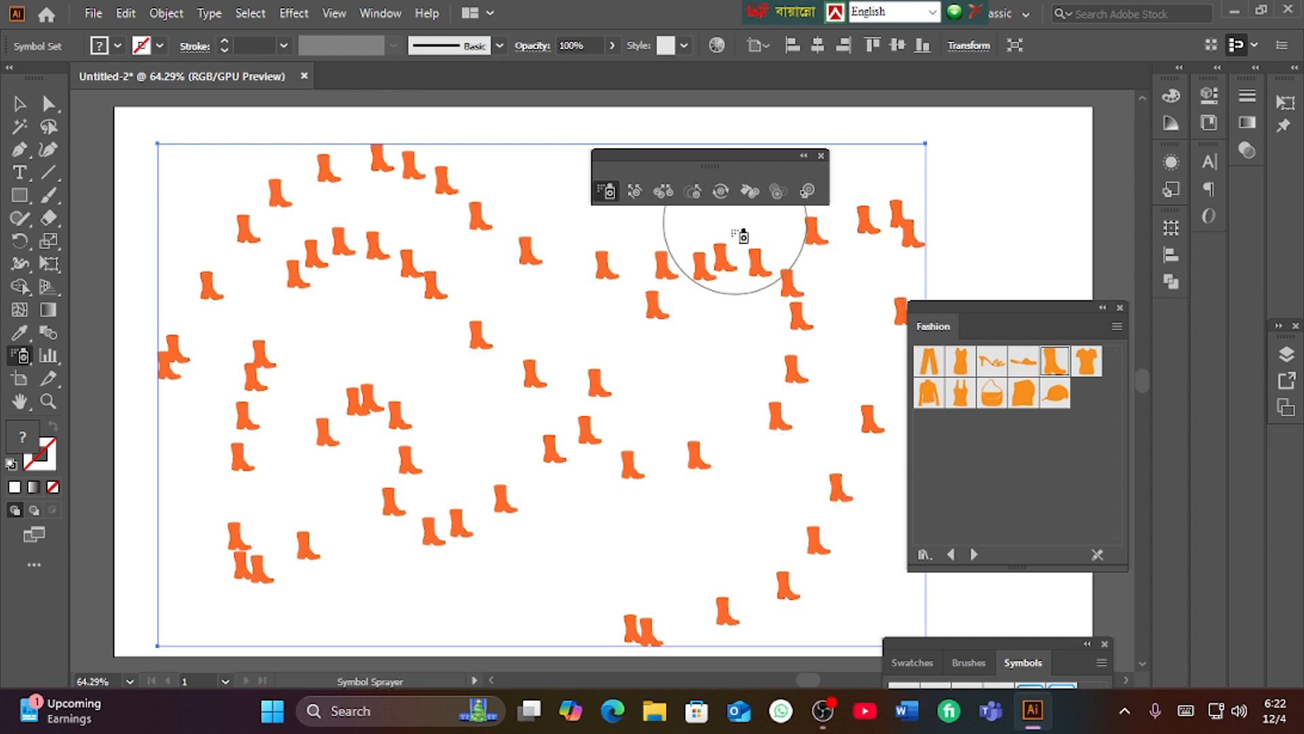
# Push the boots in the left part of the symbol set outward toward the artboard's edges with the Symbol Shifter
pyautogui.click(634, 192)
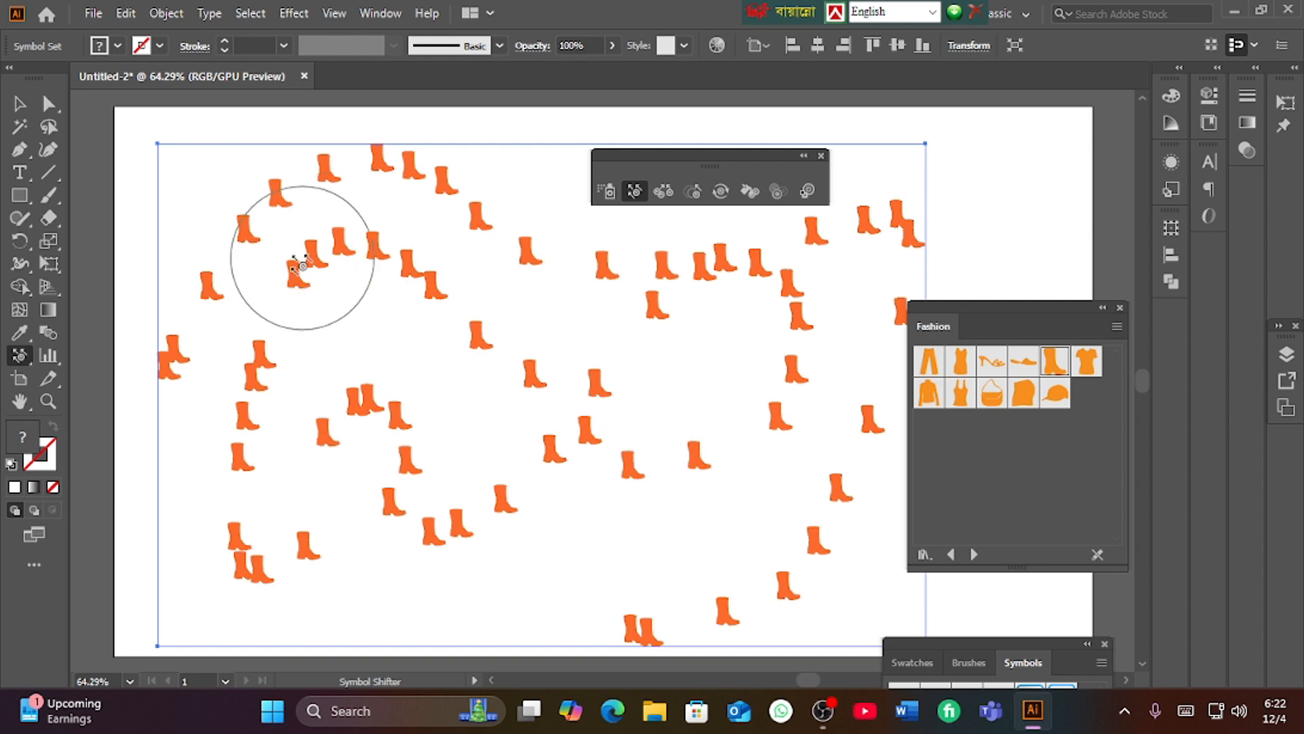
pyautogui.moveTo(364, 265)
pyautogui.mouseDown()
pyautogui.moveTo(273, 166)
pyautogui.moveTo(233, 216)
pyautogui.moveTo(203, 185)
pyautogui.mouseUp()
pyautogui.moveTo(247, 354)
pyautogui.mouseDown()
pyautogui.moveTo(162, 275)
pyautogui.moveTo(157, 254)
pyautogui.mouseUp()
pyautogui.moveTo(249, 418)
pyautogui.mouseDown()
pyautogui.moveTo(142, 534)
pyautogui.moveTo(129, 569)
pyautogui.mouseUp()
pyautogui.moveTo(275, 495); pyautogui.dragTo(206, 618)
pyautogui.moveTo(251, 545)
pyautogui.mouseDown()
pyautogui.moveTo(193, 507)
pyautogui.moveTo(133, 527)
pyautogui.mouseUp()
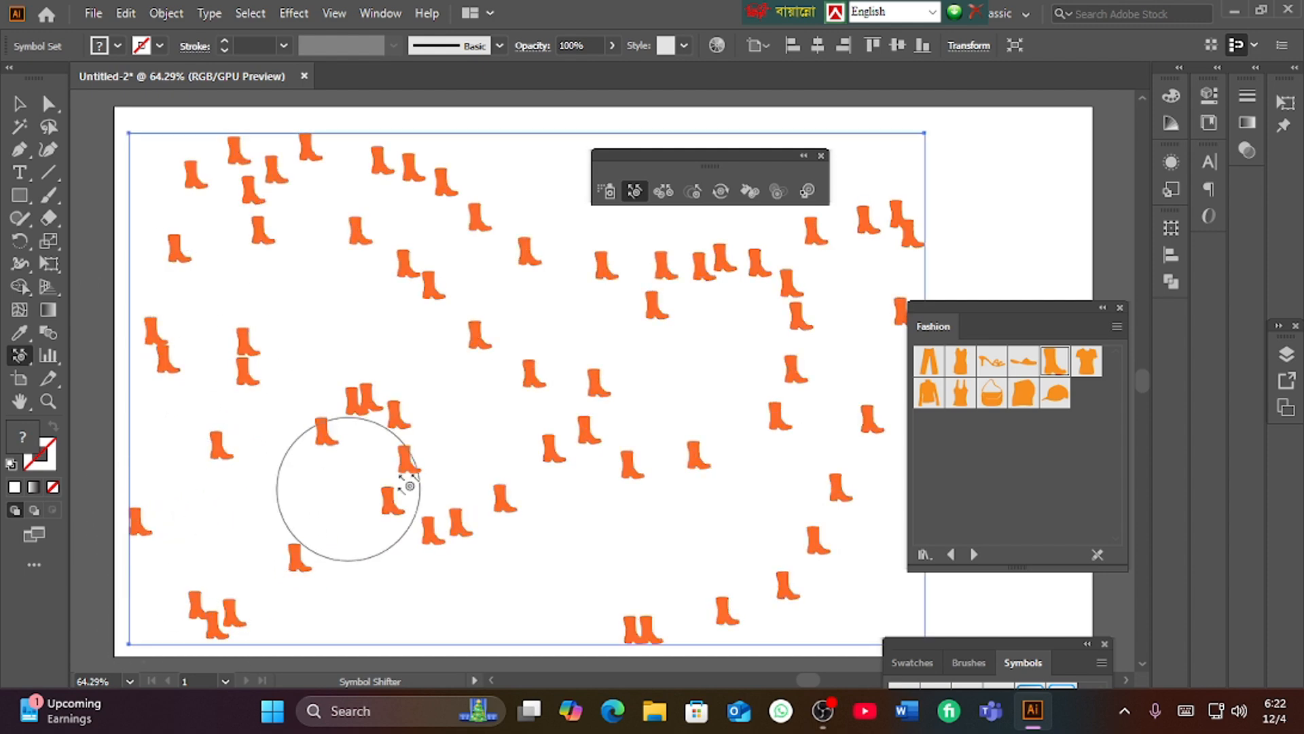
pyautogui.moveTo(339, 489)
pyautogui.mouseDown()
pyautogui.moveTo(457, 516)
pyautogui.moveTo(484, 627)
pyautogui.mouseUp()
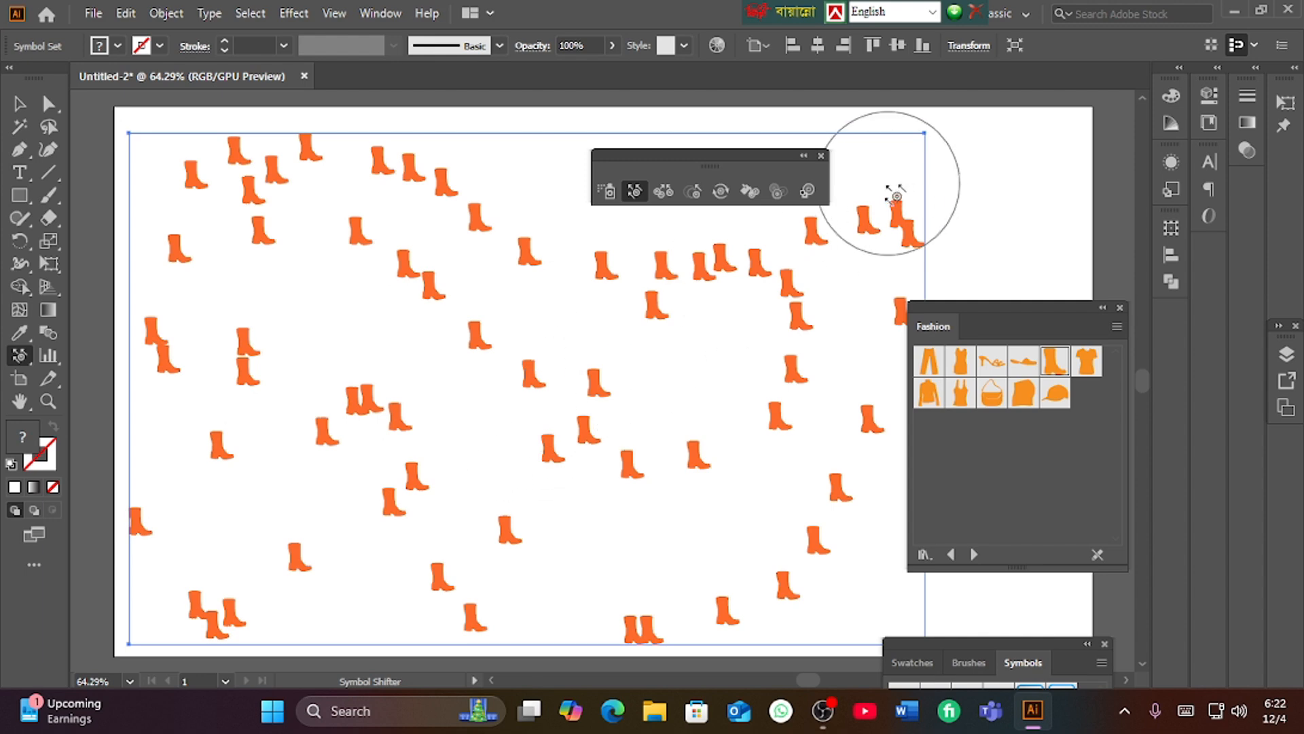
# Shift the upper-right boots toward the artboard's corner and the upper-middle boots upward
pyautogui.moveTo(865, 227)
pyautogui.mouseDown()
pyautogui.moveTo(886, 161)
pyautogui.moveTo(907, 229)
pyautogui.moveTo(960, 138)
pyautogui.mouseUp()
pyautogui.moveTo(913, 214)
pyautogui.mouseDown()
pyautogui.moveTo(976, 215)
pyautogui.moveTo(1015, 191)
pyautogui.moveTo(1025, 204)
pyautogui.moveTo(1002, 216)
pyautogui.mouseUp()
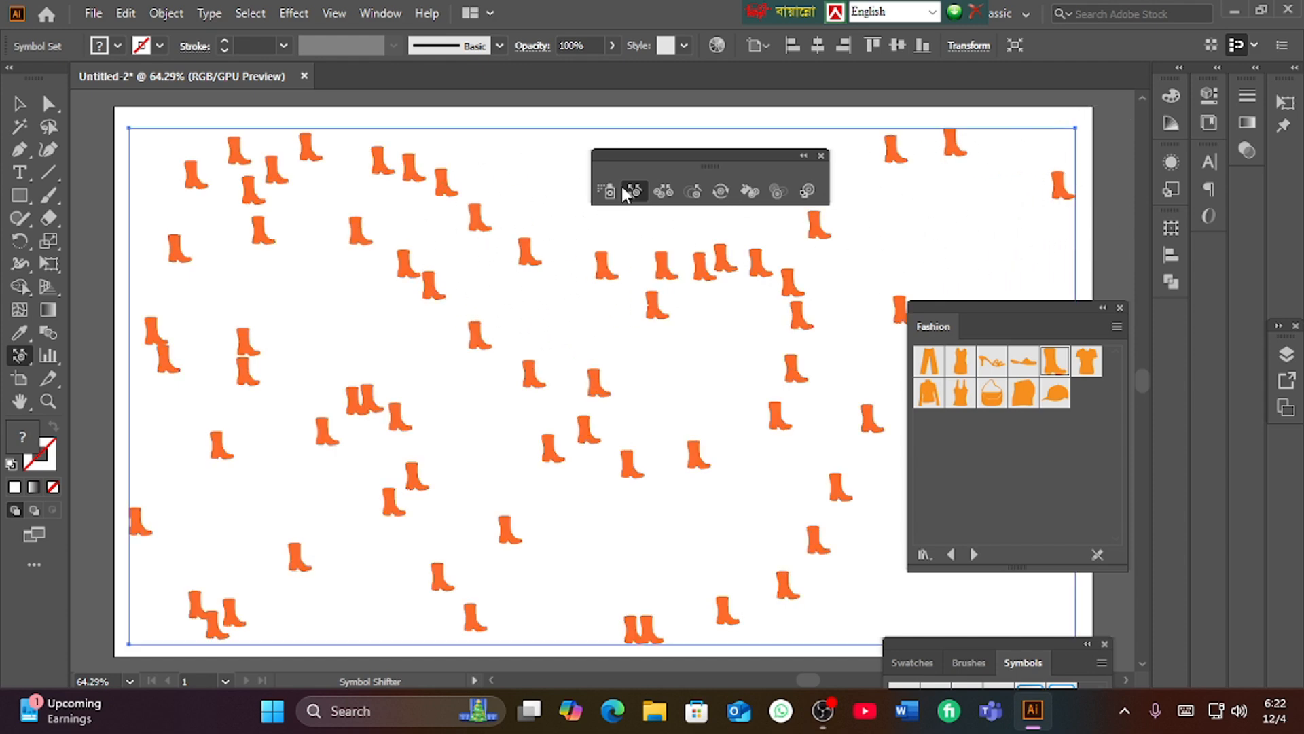
pyautogui.moveTo(545, 277)
pyautogui.mouseDown()
pyautogui.moveTo(546, 151)
pyautogui.moveTo(466, 206)
pyautogui.moveTo(470, 149)
pyautogui.mouseUp()
pyautogui.moveTo(473, 353); pyautogui.dragTo(474, 243)
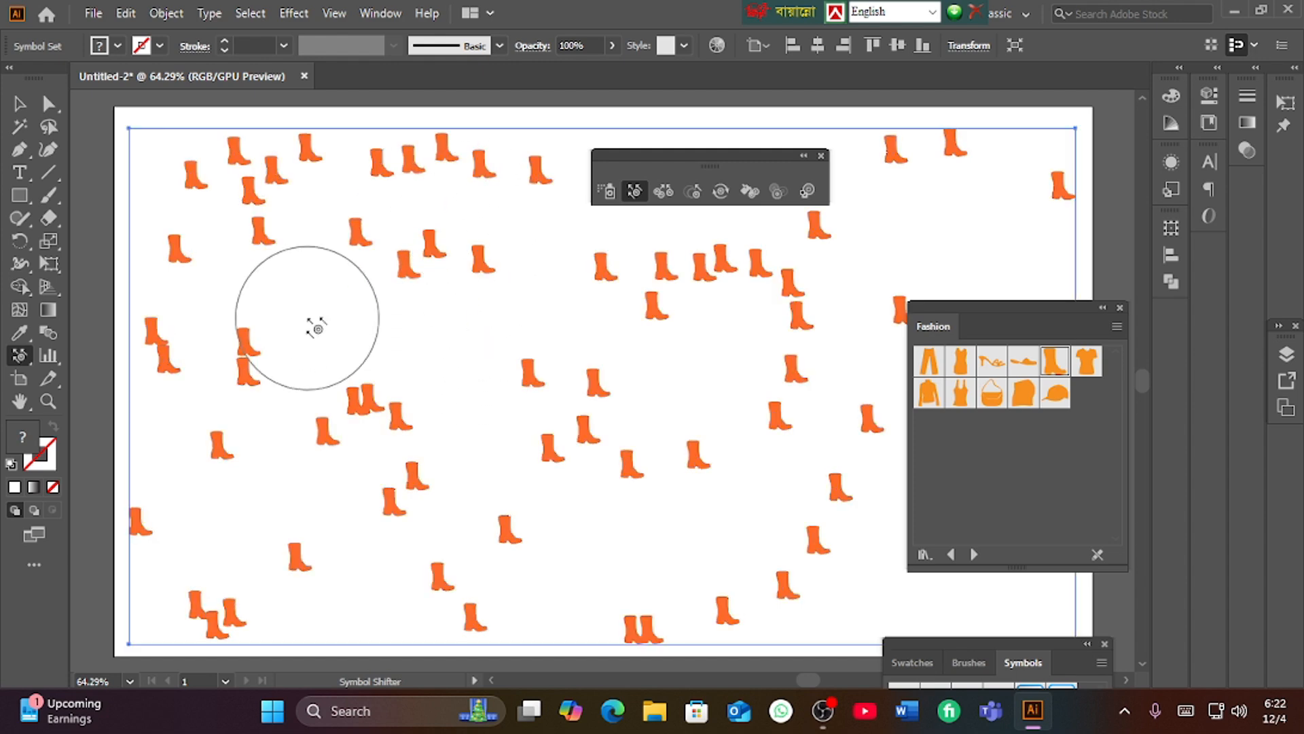
# Pull neighbouring boots closer together at several spots in the set with the Symbol Scruncher
pyautogui.click(662, 192)
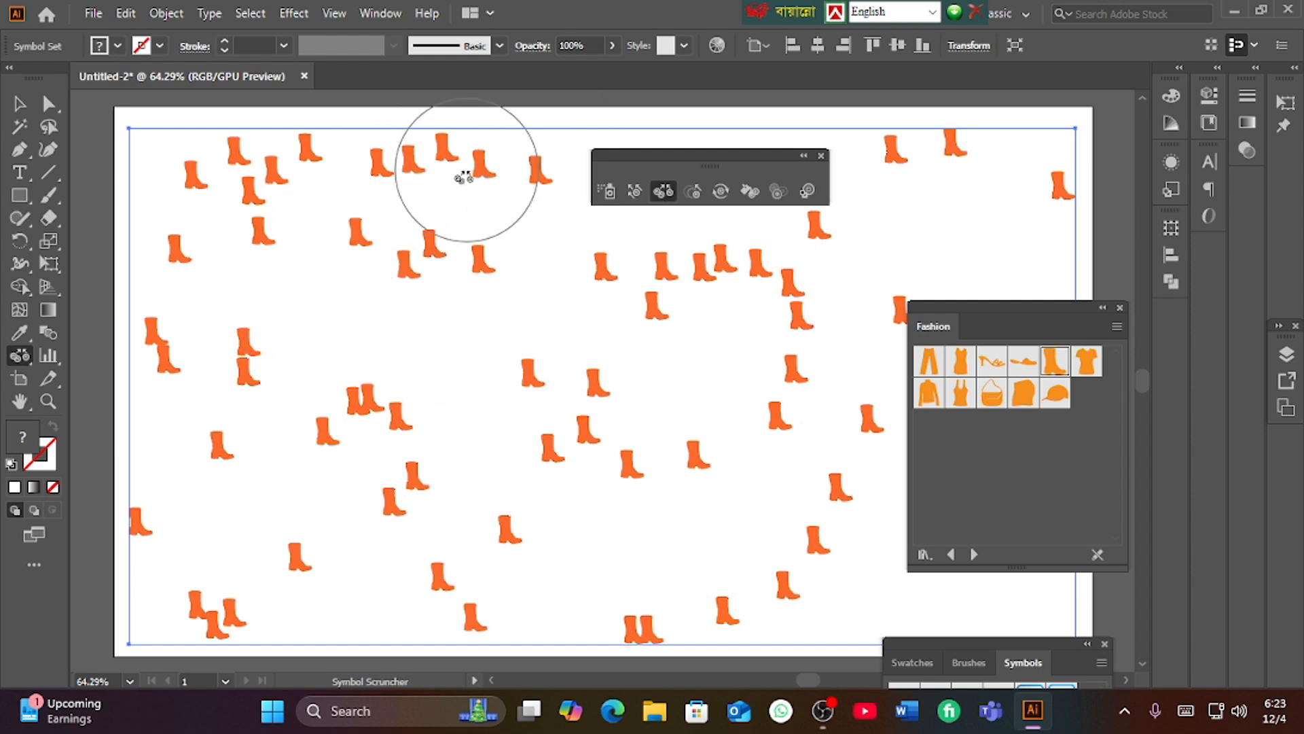
pyautogui.click(364, 405)
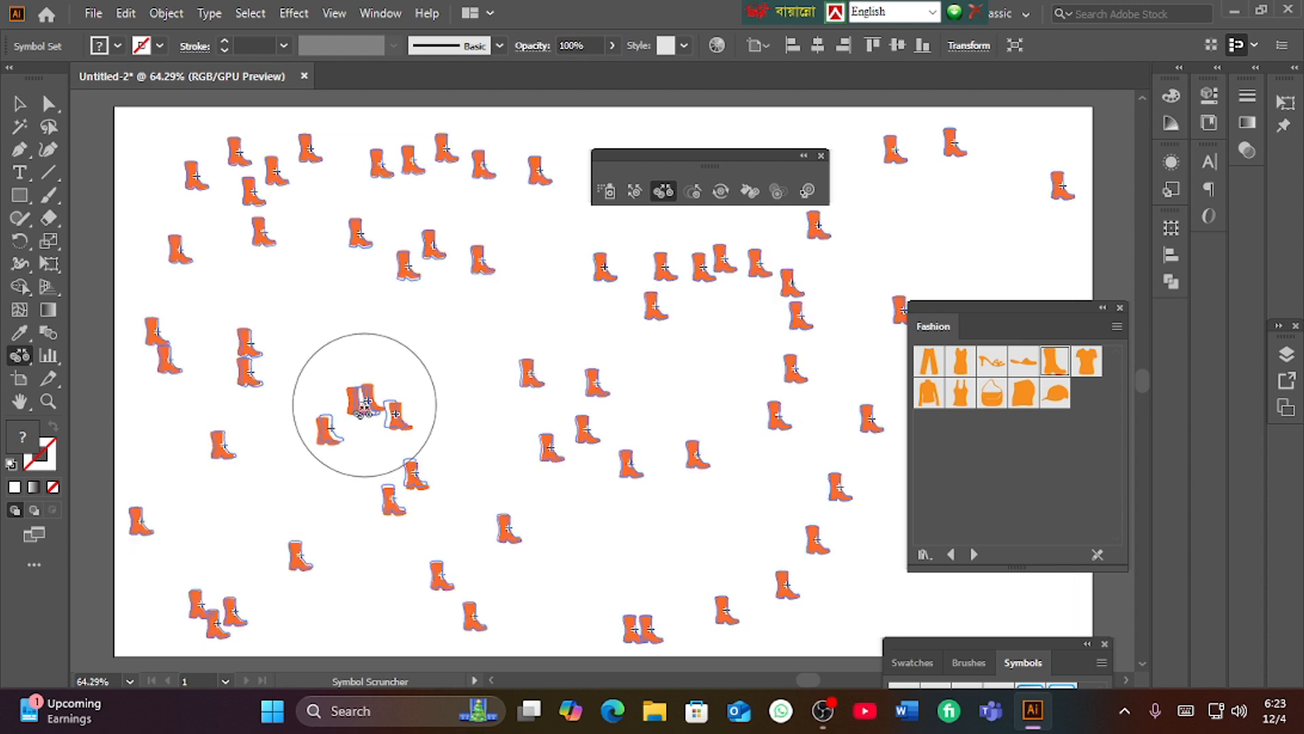
pyautogui.click(407, 492)
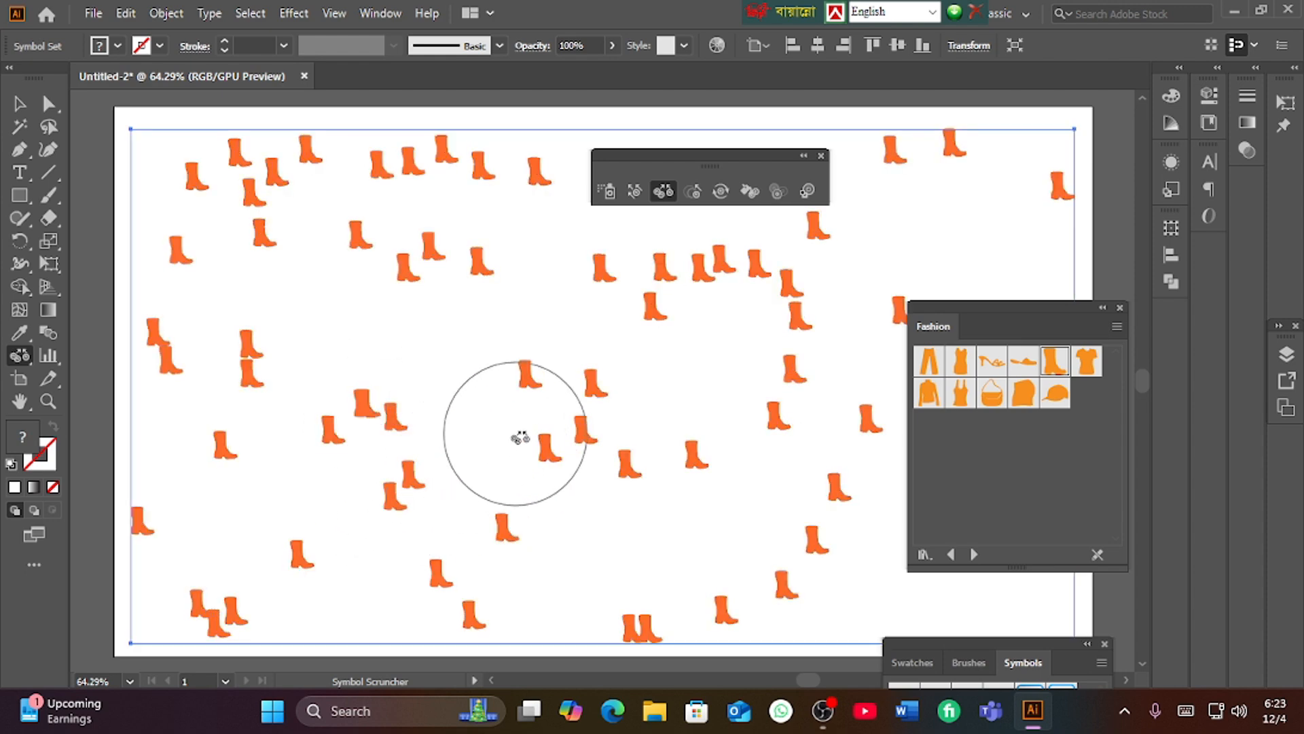
pyautogui.moveTo(564, 429); pyautogui.dragTo(569, 427)
pyautogui.click(565, 443)
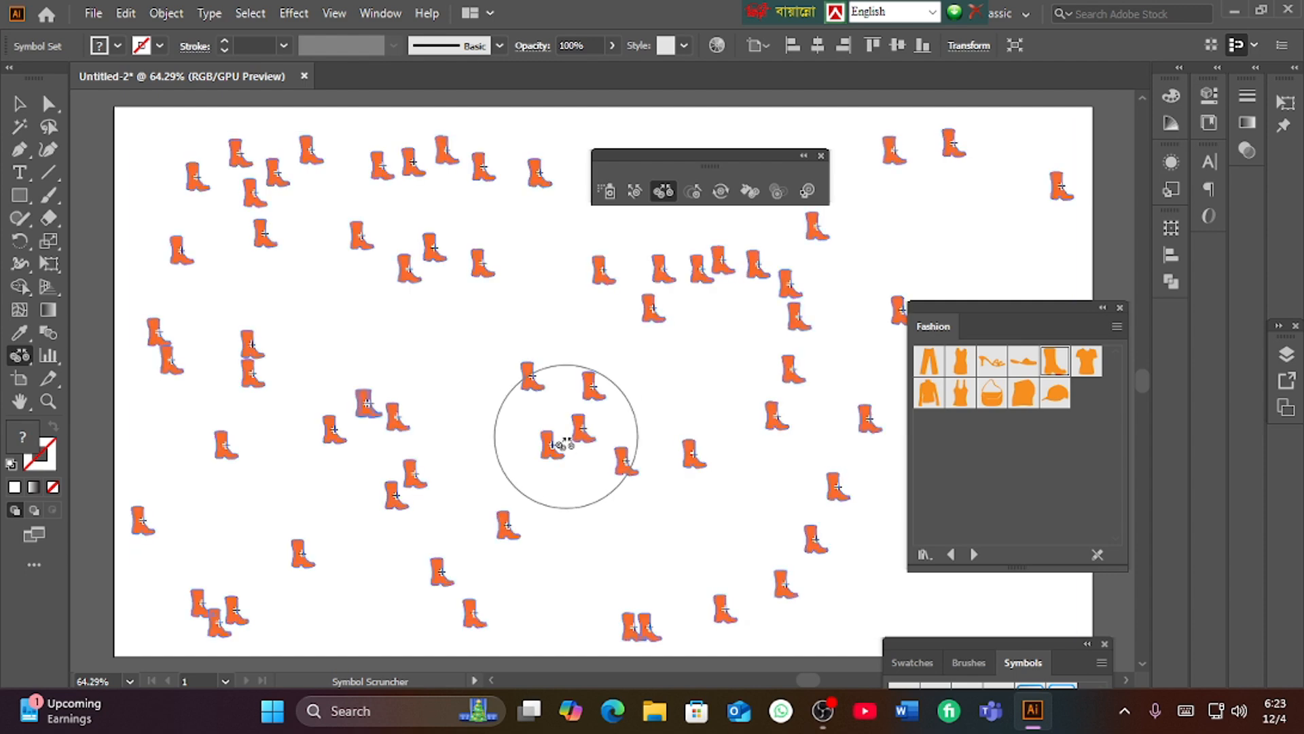
pyautogui.click(667, 253)
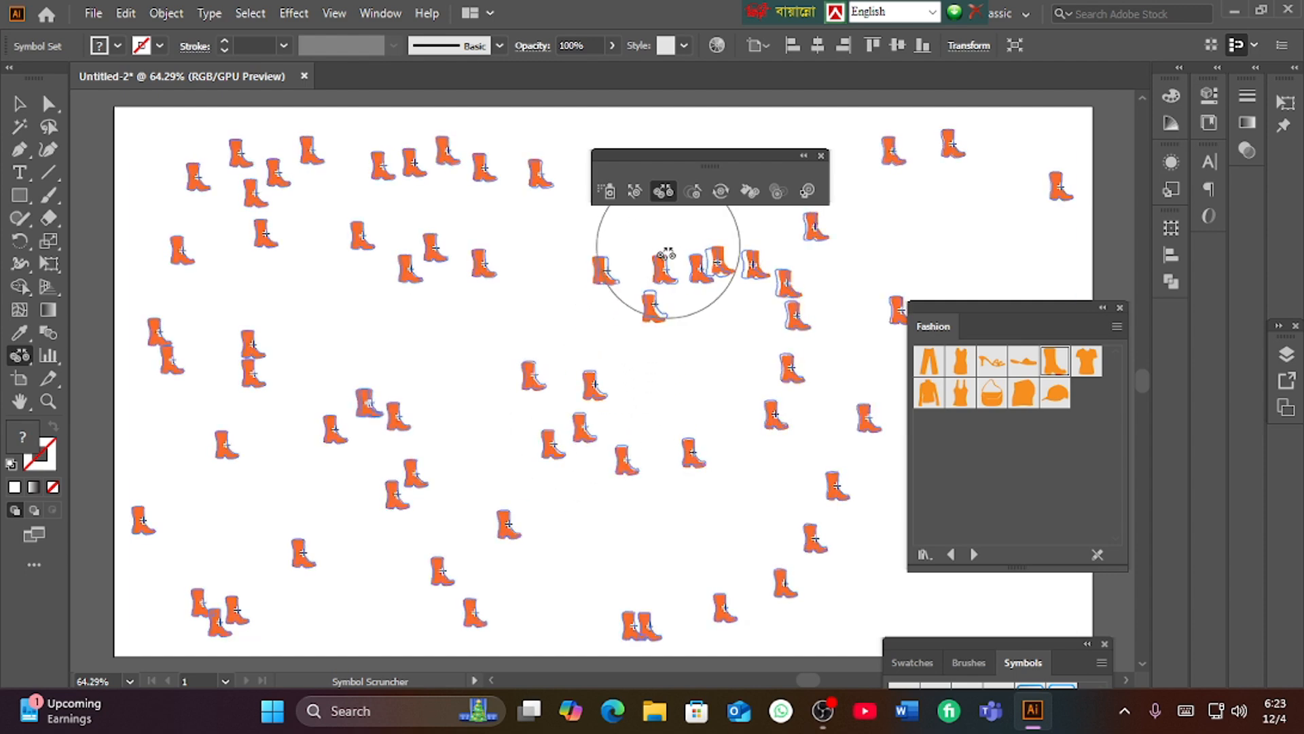
pyautogui.click(780, 302)
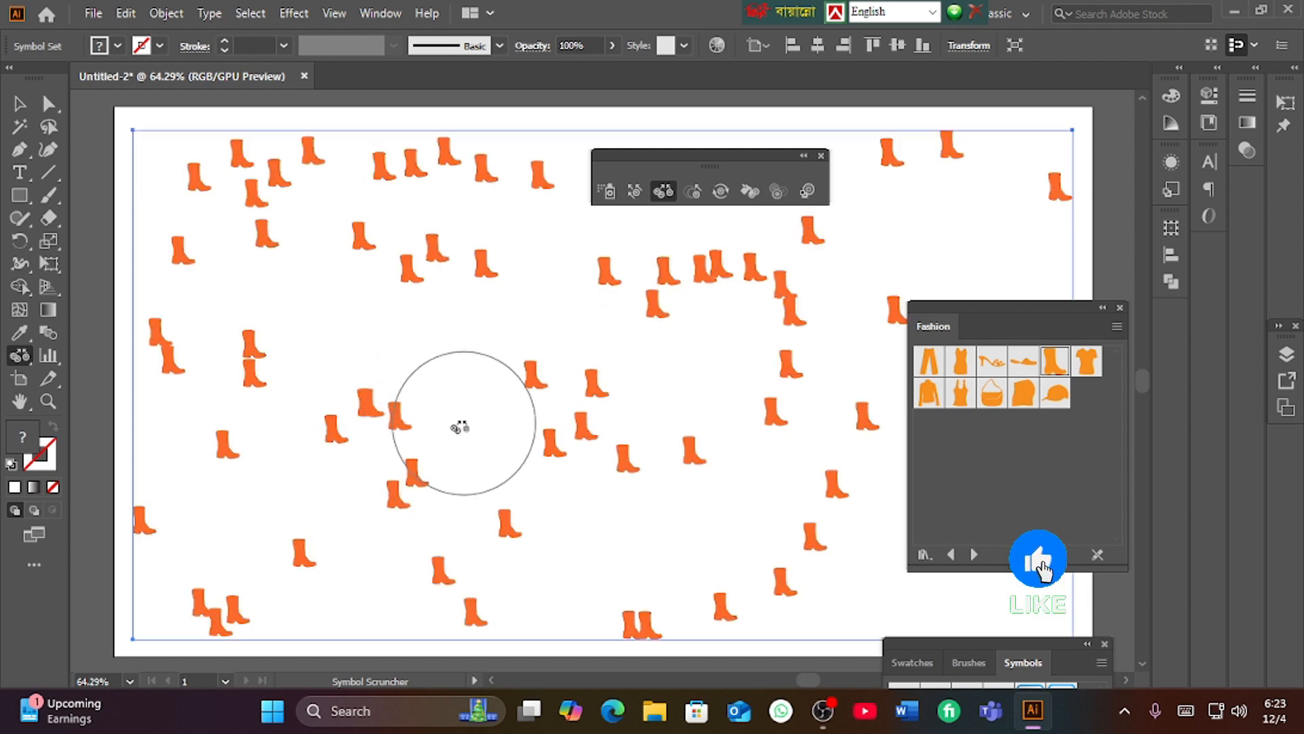
# Increase the Symbol Scruncher's brush diameter and gather wider groups of boots across the set
pyautogui.press(']')
pyautogui.press(']')
pyautogui.press(']')
pyautogui.press(']')
pyautogui.press(']')
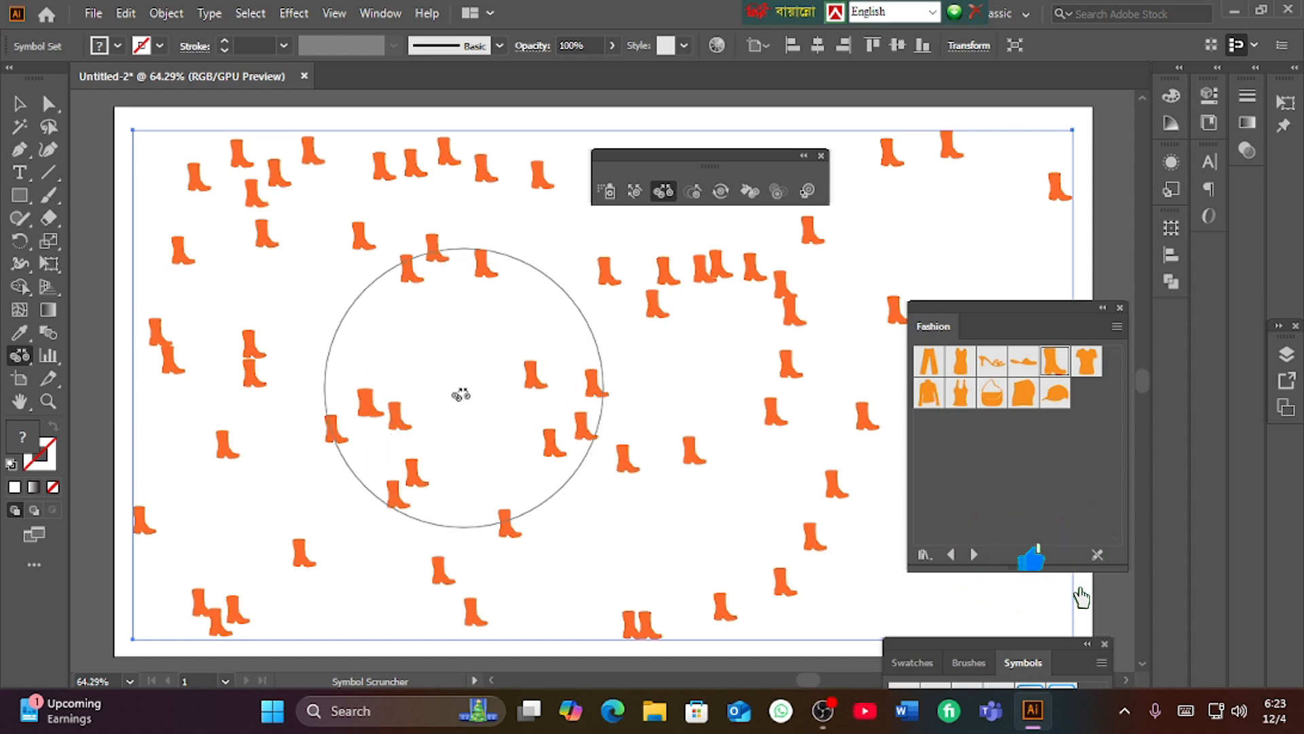
pyautogui.moveTo(421, 355); pyautogui.dragTo(417, 339)
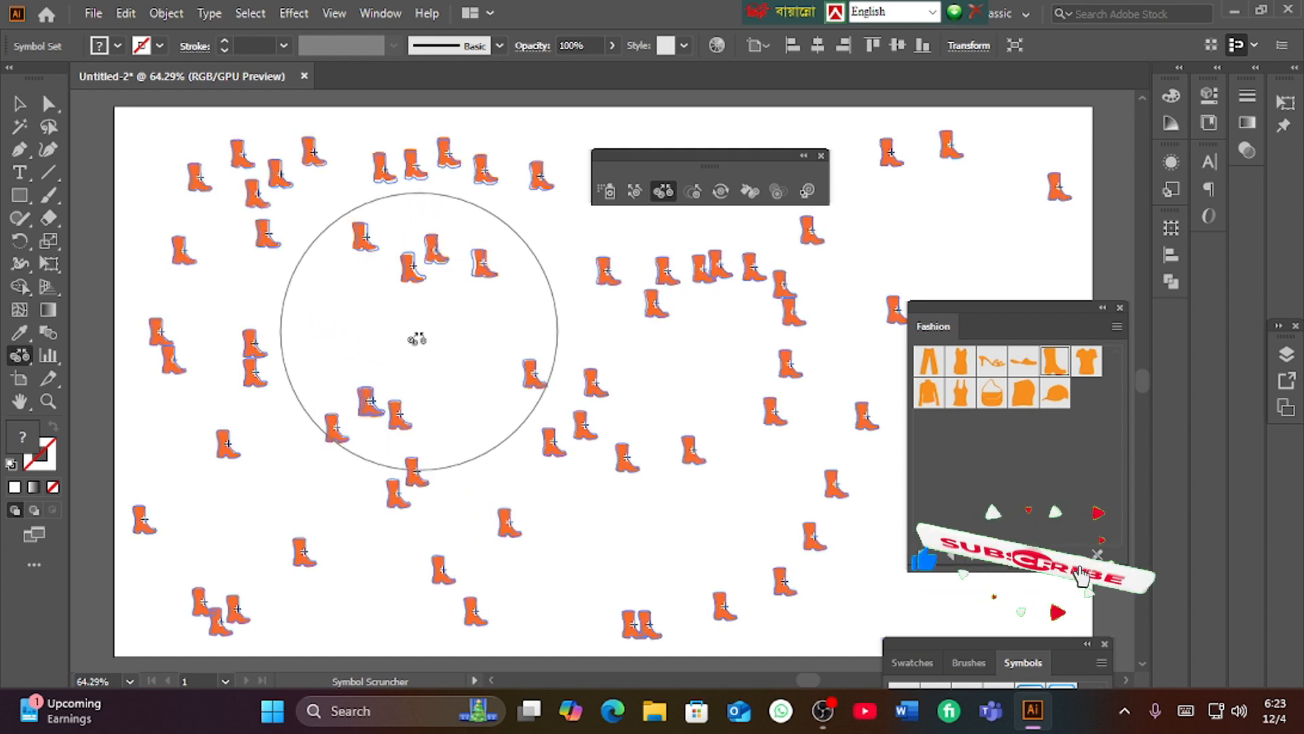
pyautogui.click(641, 426)
pyautogui.click(785, 371)
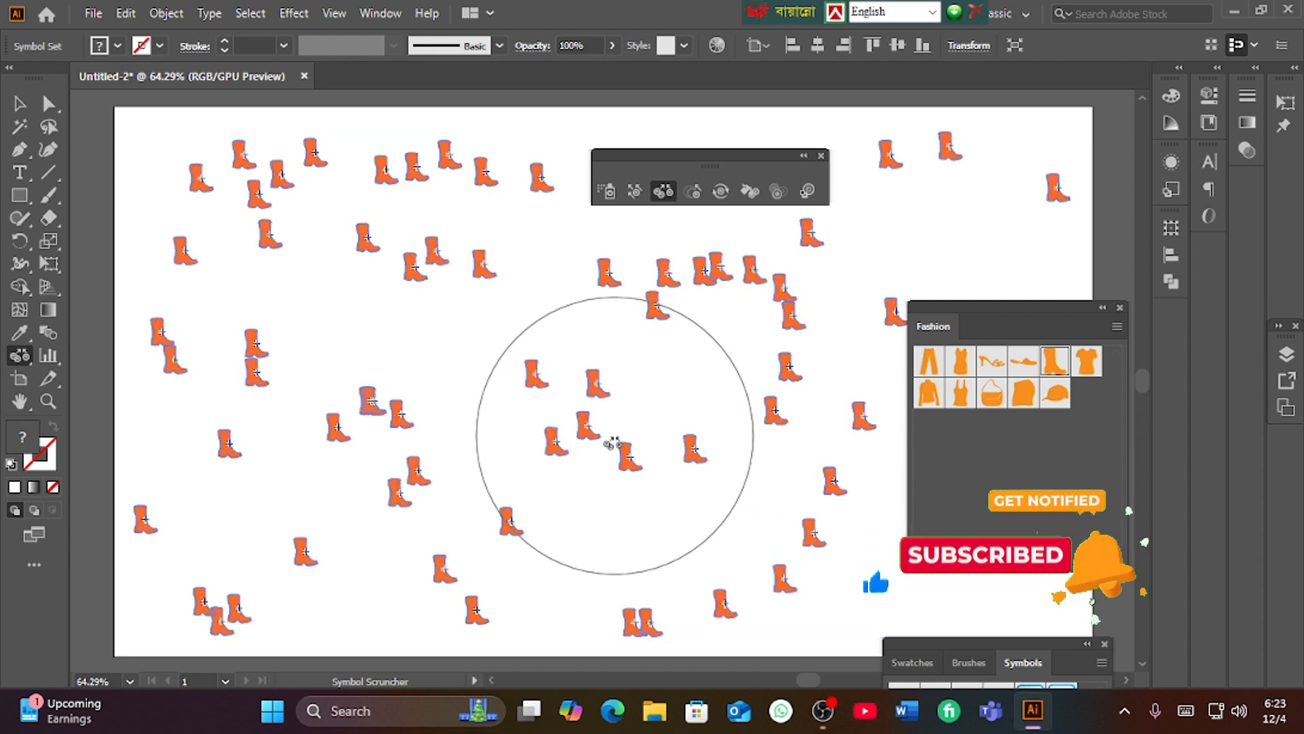
pyautogui.click(291, 241)
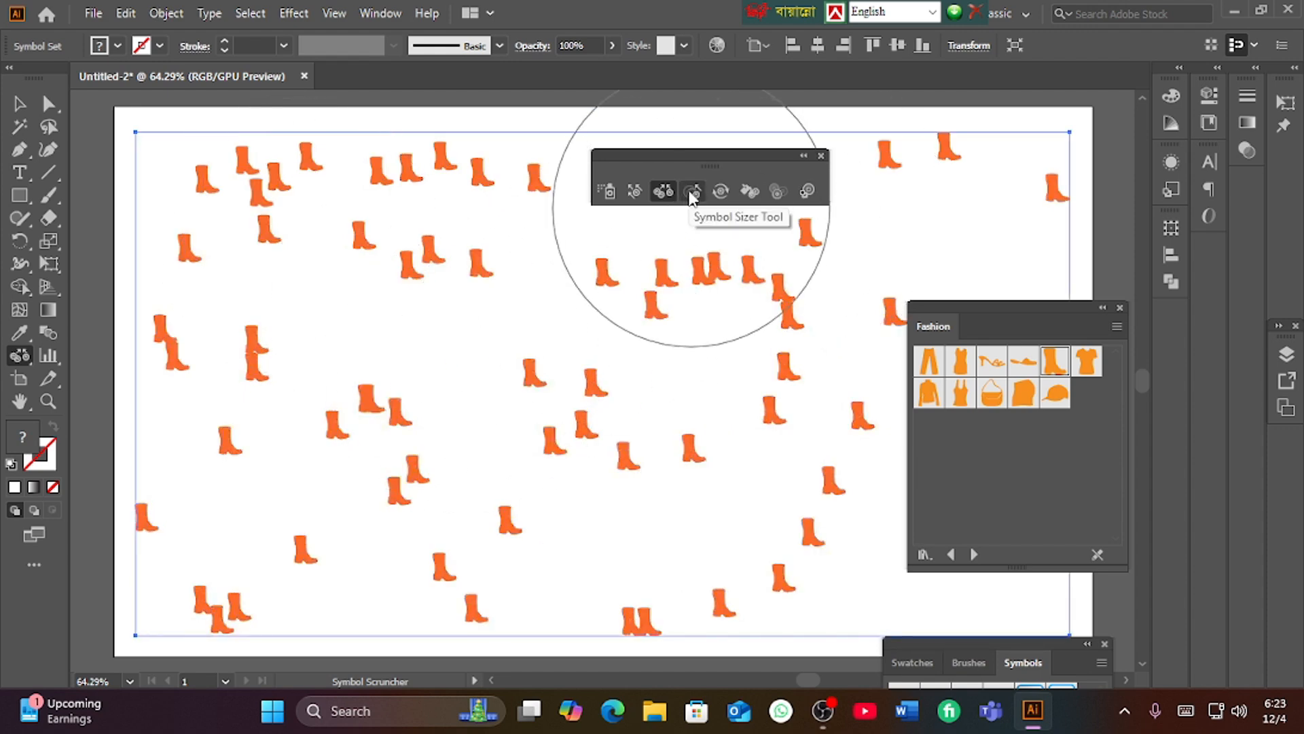
# Shrink the Symbol Sizer's brush and enlarge three single boots: one upper-middle, one left of centre and one at the centre
pyautogui.click(692, 192)
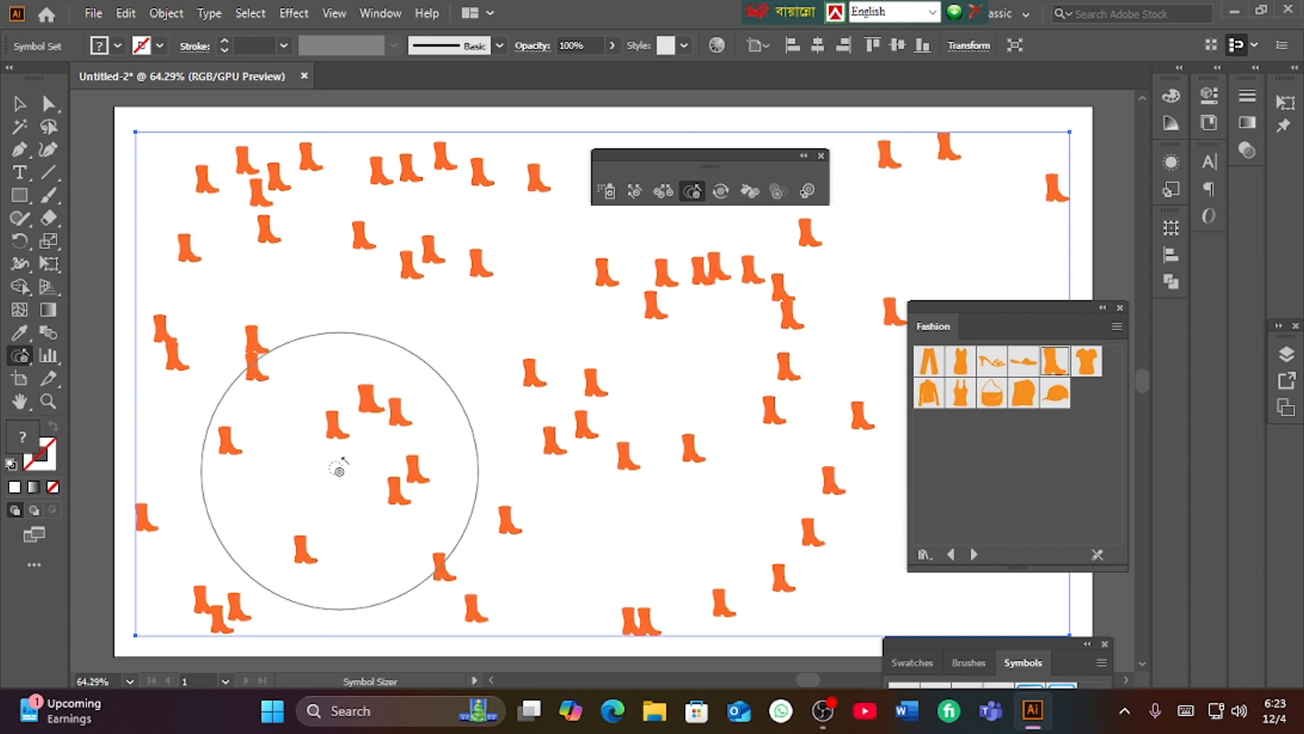
pyautogui.press('[')
pyautogui.press('[')
pyautogui.press('[')
pyautogui.press('[')
pyautogui.press('[')
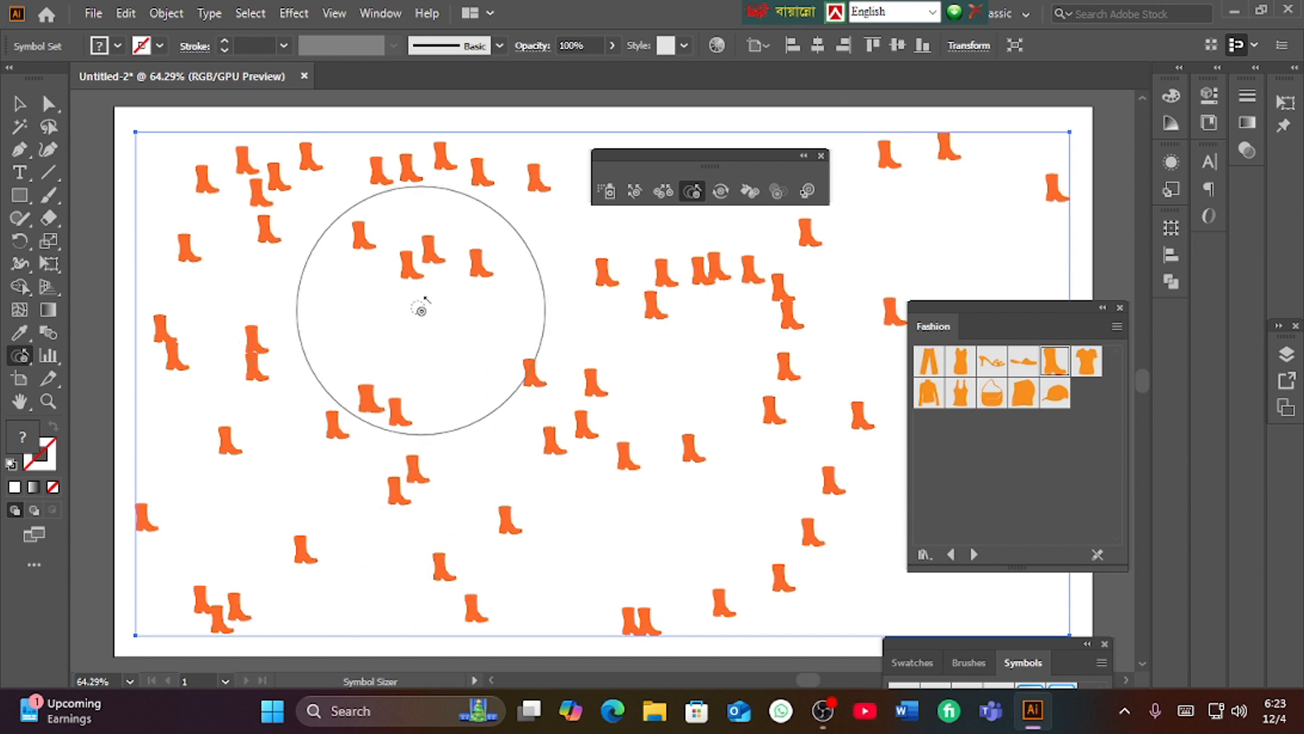
pyautogui.press('[')
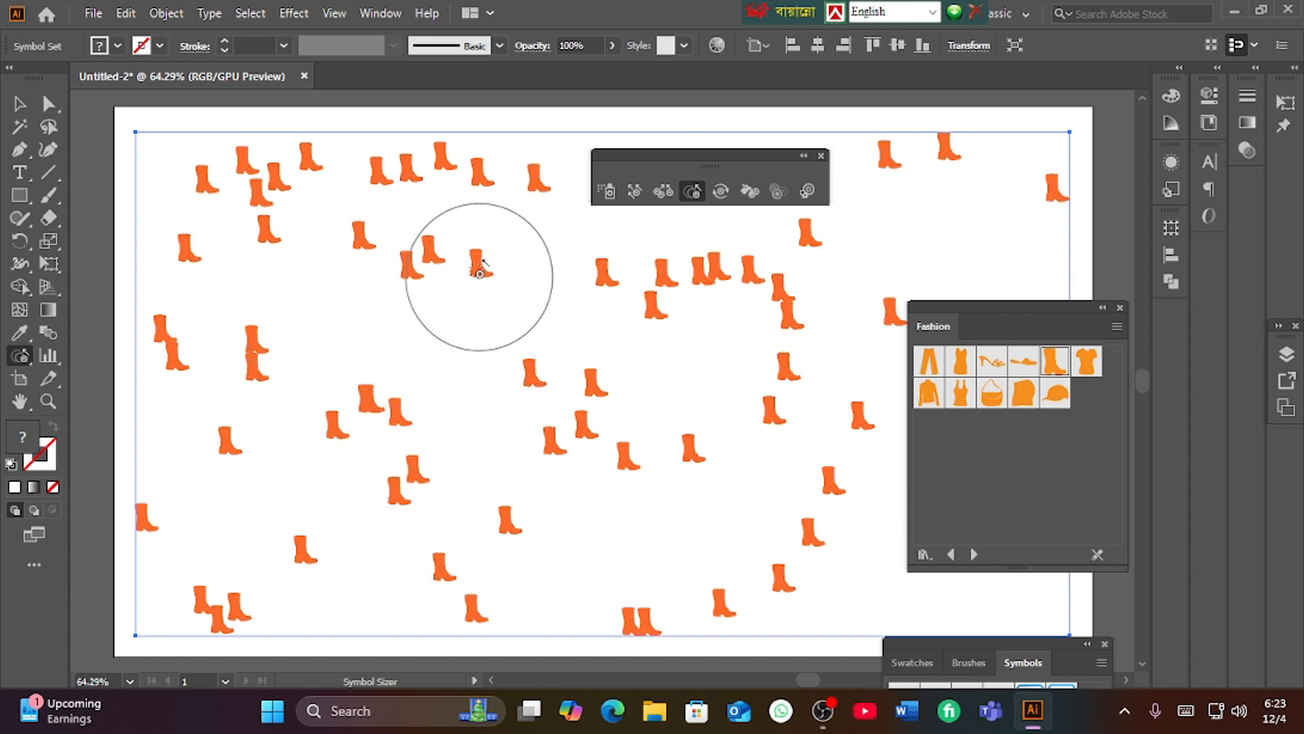
pyautogui.moveTo(482, 265); pyautogui.dragTo(479, 268)
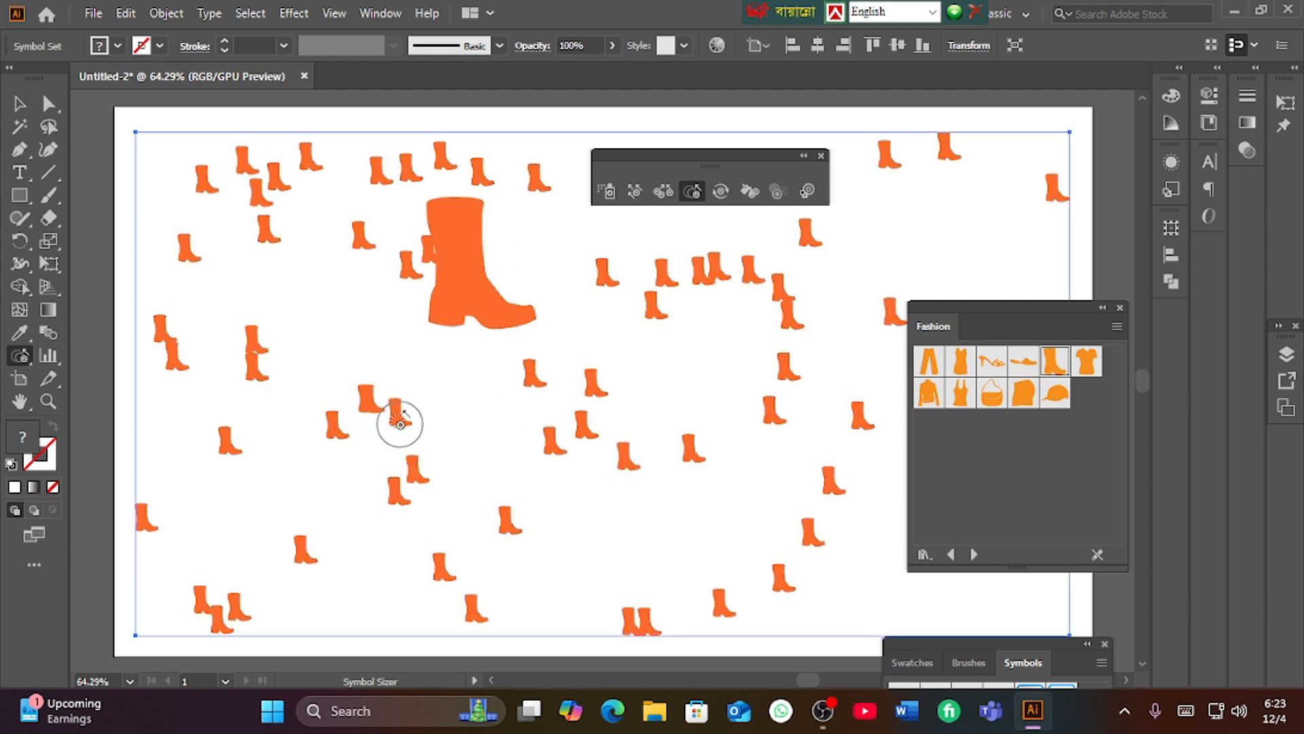
pyautogui.moveTo(400, 424); pyautogui.dragTo(399, 416)
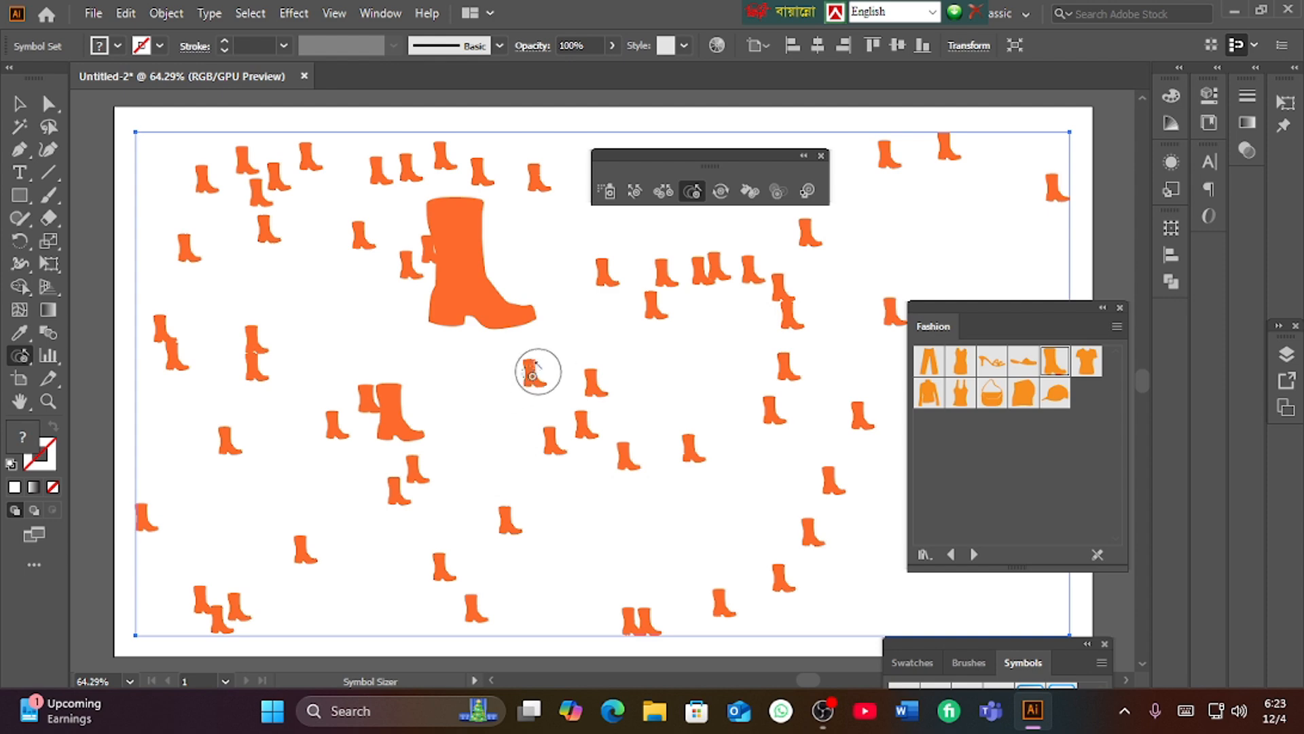
pyautogui.moveTo(533, 371); pyautogui.dragTo(531, 373)
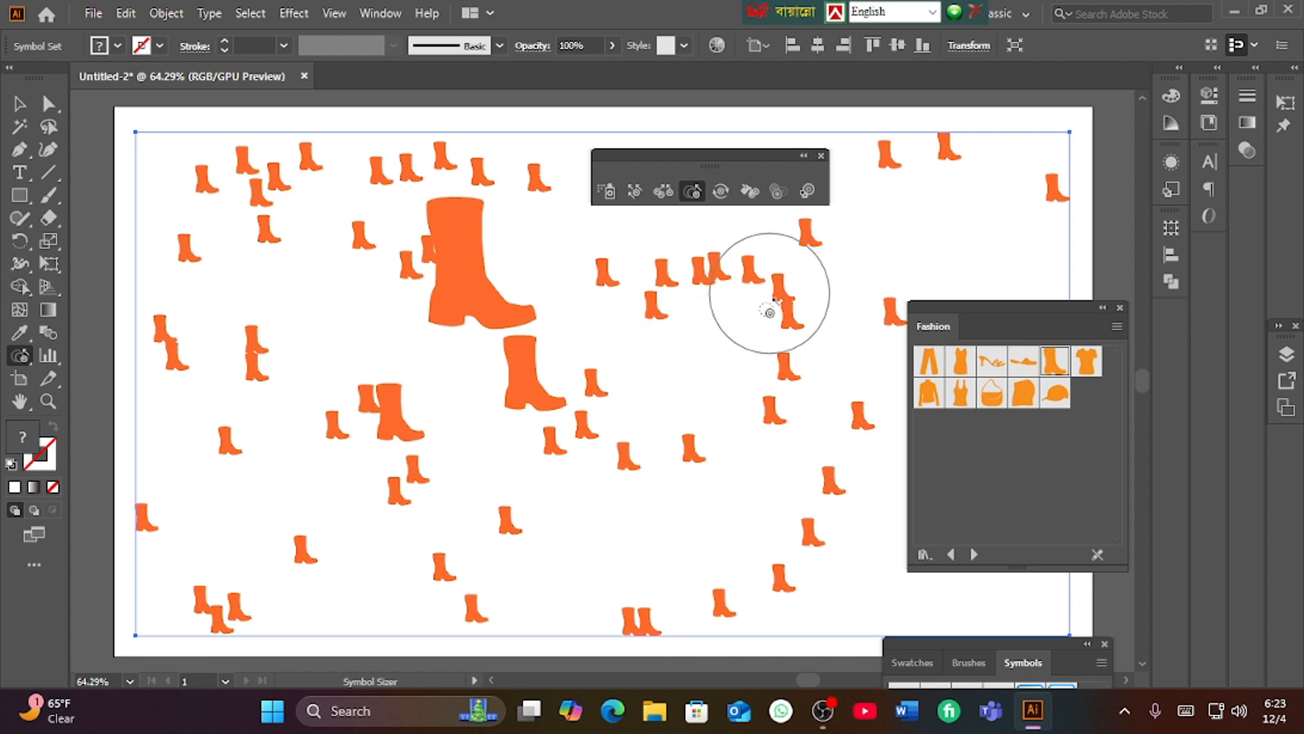
# Enlarge the upper boot cluster right of centre, the boots near the left edge, and several lower boots with the Symbol Sizer
pyautogui.moveTo(697, 277); pyautogui.dragTo(697, 293)
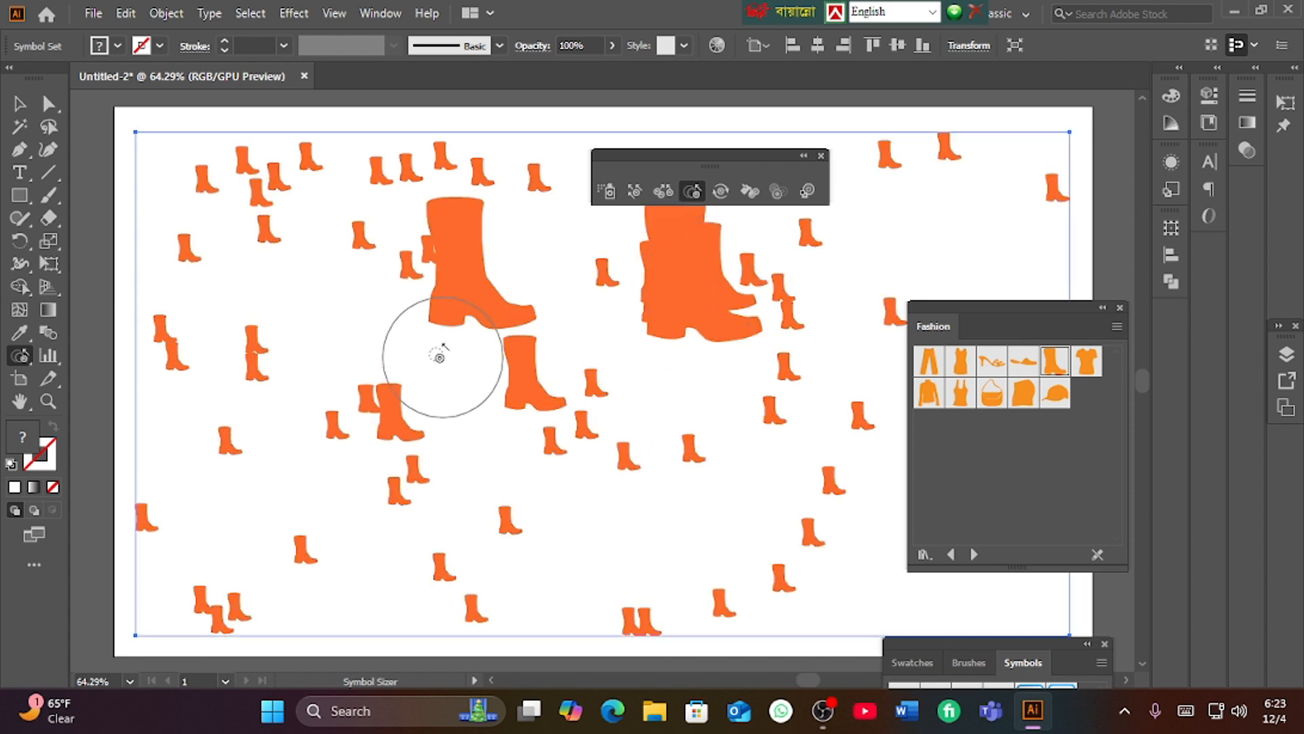
pyautogui.click(243, 352)
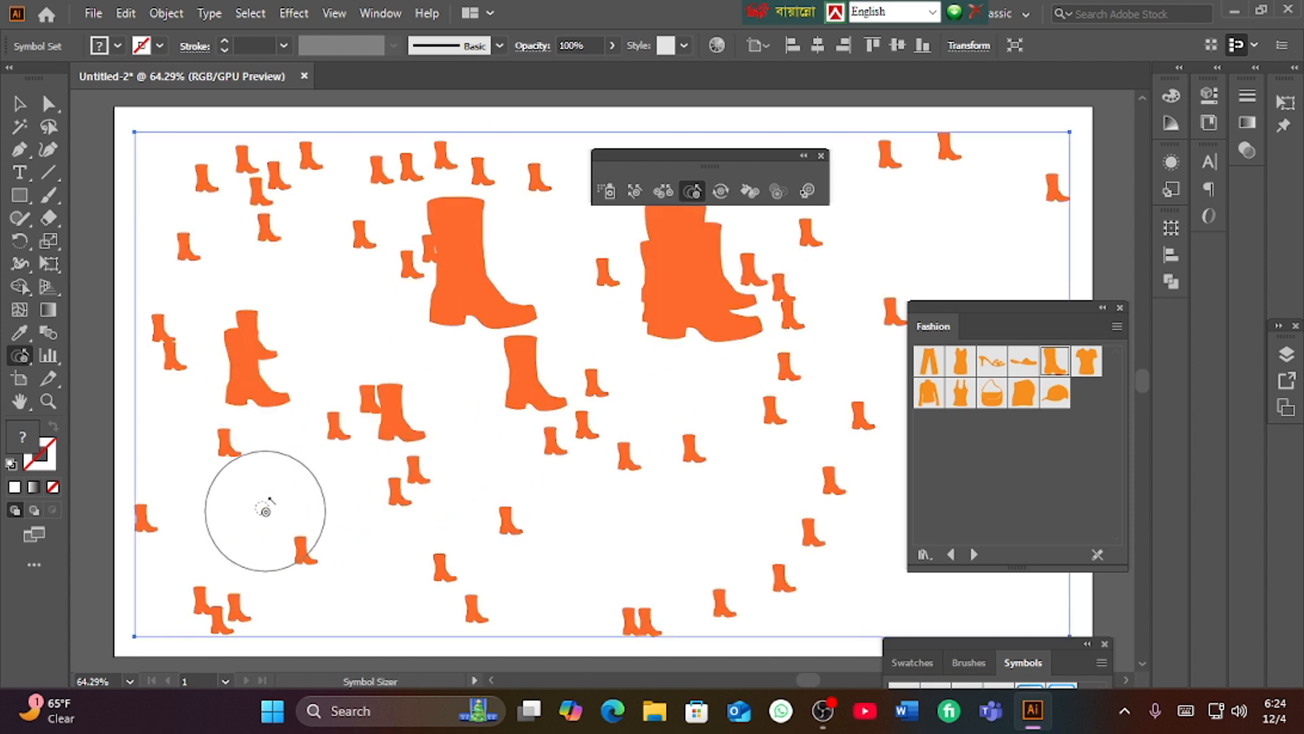
pyautogui.click(294, 558)
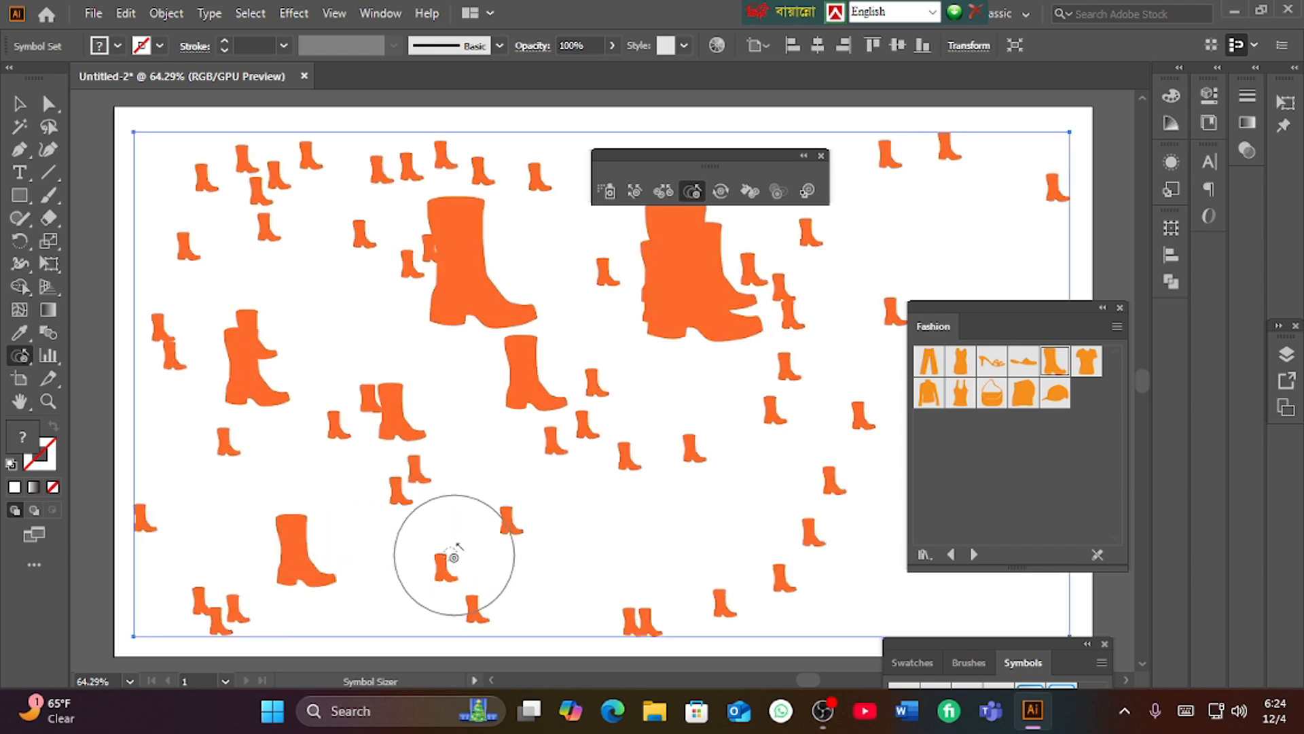
pyautogui.moveTo(453, 557)
pyautogui.mouseDown()
pyautogui.moveTo(518, 508)
pyautogui.moveTo(555, 509)
pyautogui.moveTo(525, 523)
pyautogui.mouseUp()
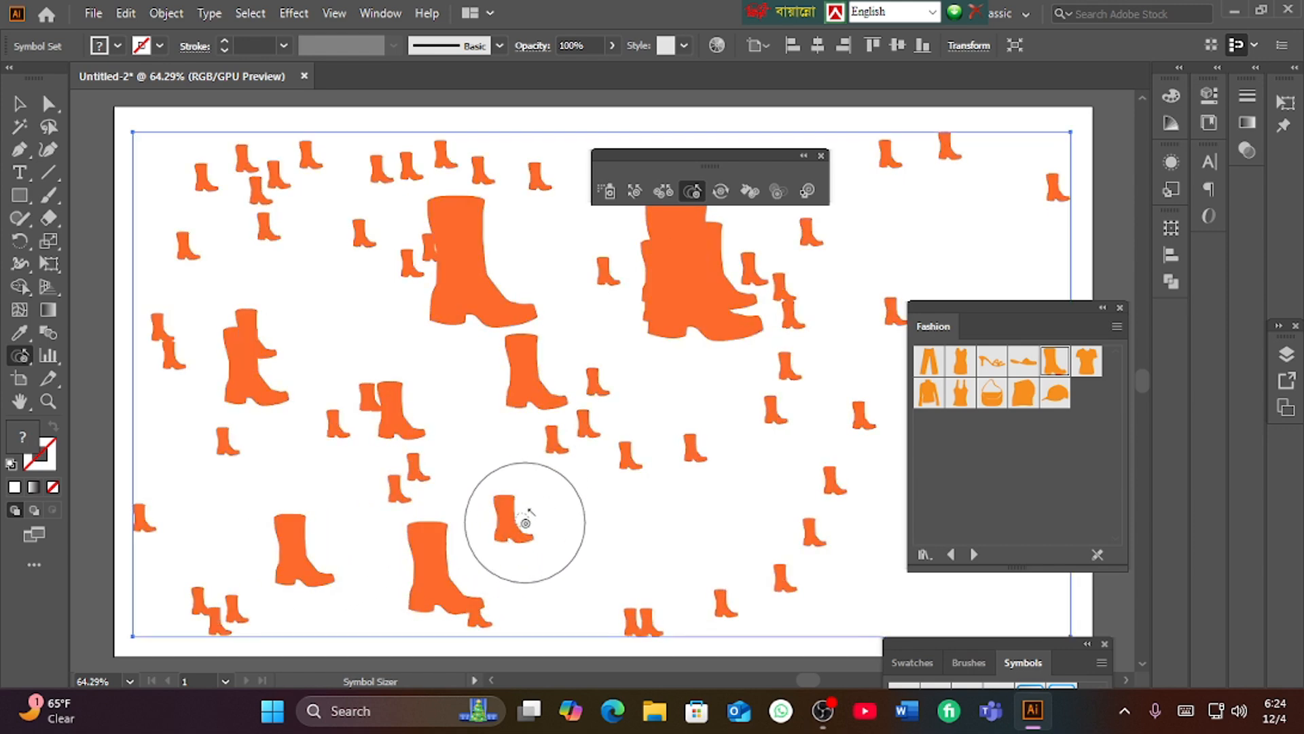
# Rotate the big upper-middle boot, the two large lower boots and the enlarged upper cluster with the Symbol Spinner
pyautogui.click(721, 192)
pyautogui.scroll(1, 471, 345)
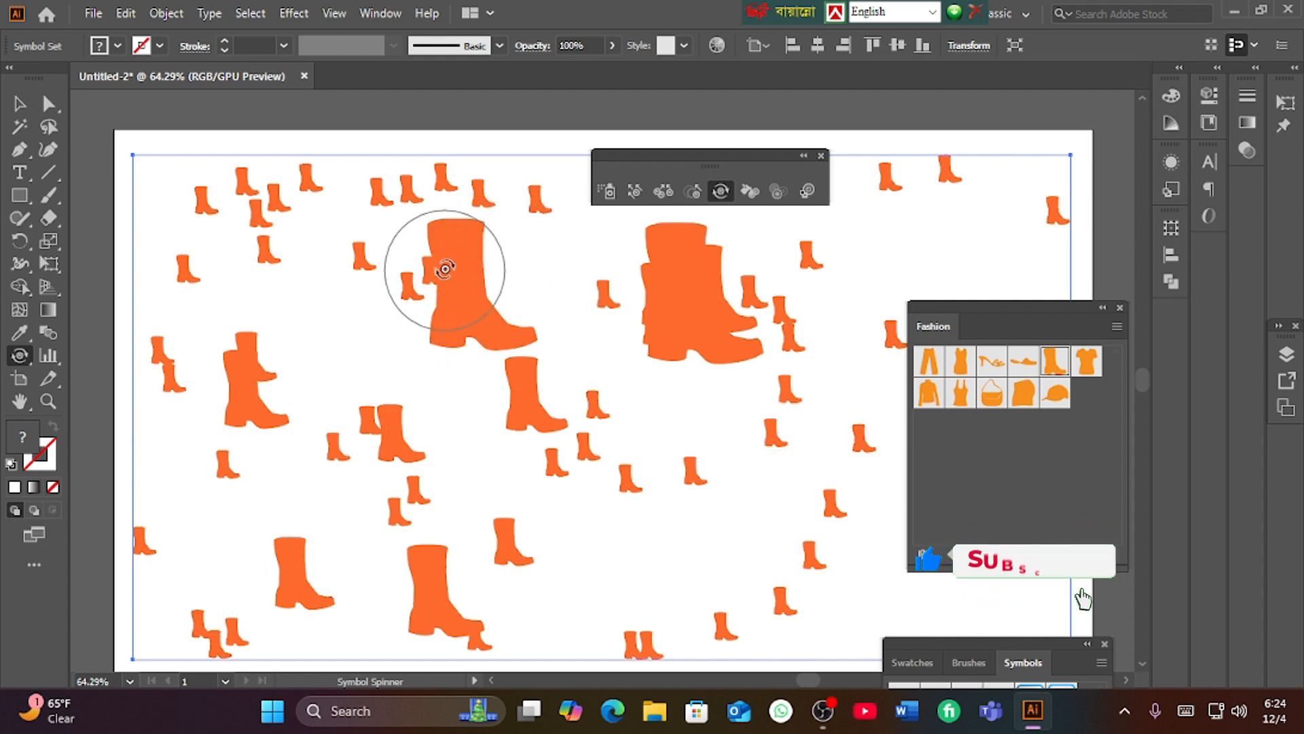
pyautogui.moveTo(445, 269)
pyautogui.mouseDown()
pyautogui.moveTo(506, 251)
pyautogui.moveTo(568, 310)
pyautogui.mouseUp()
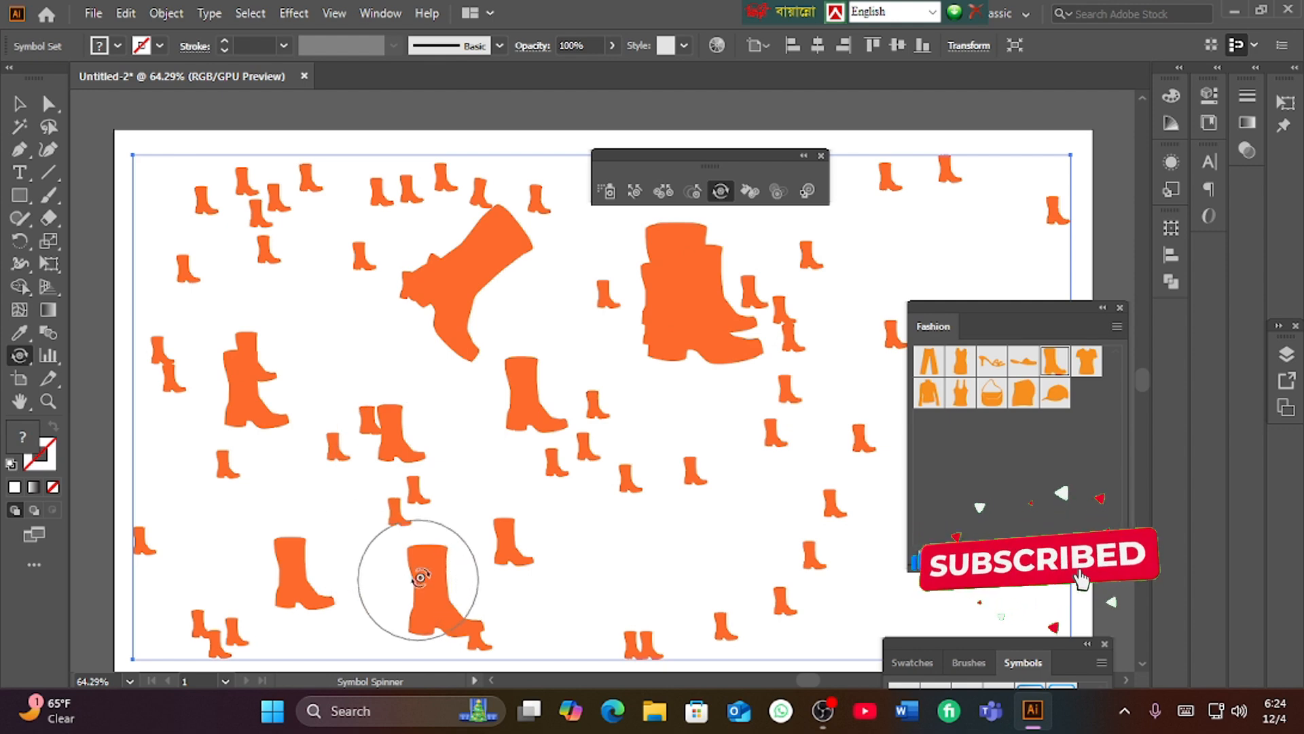
pyautogui.moveTo(421, 581); pyautogui.dragTo(465, 555)
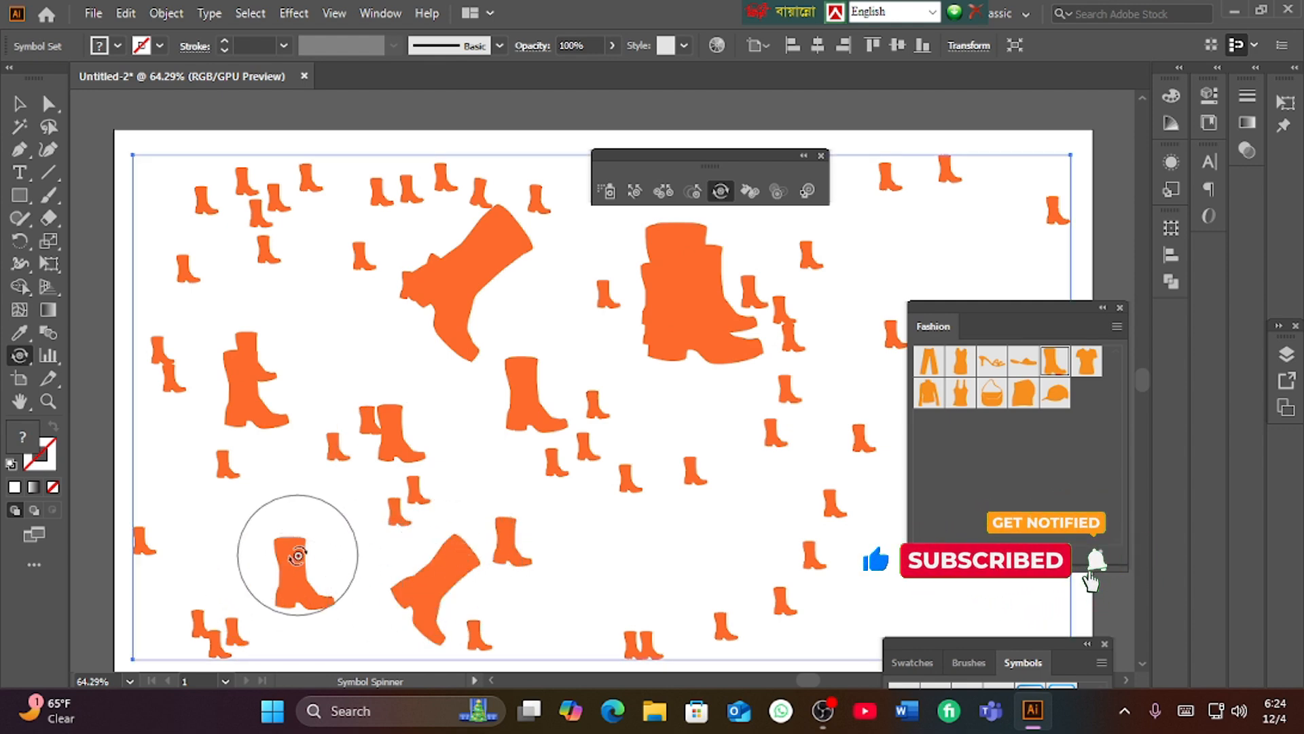
pyautogui.moveTo(294, 551)
pyautogui.mouseDown()
pyautogui.moveTo(299, 514)
pyautogui.moveTo(198, 603)
pyautogui.moveTo(306, 548)
pyautogui.moveTo(262, 550)
pyautogui.moveTo(262, 570)
pyautogui.moveTo(251, 562)
pyautogui.mouseUp()
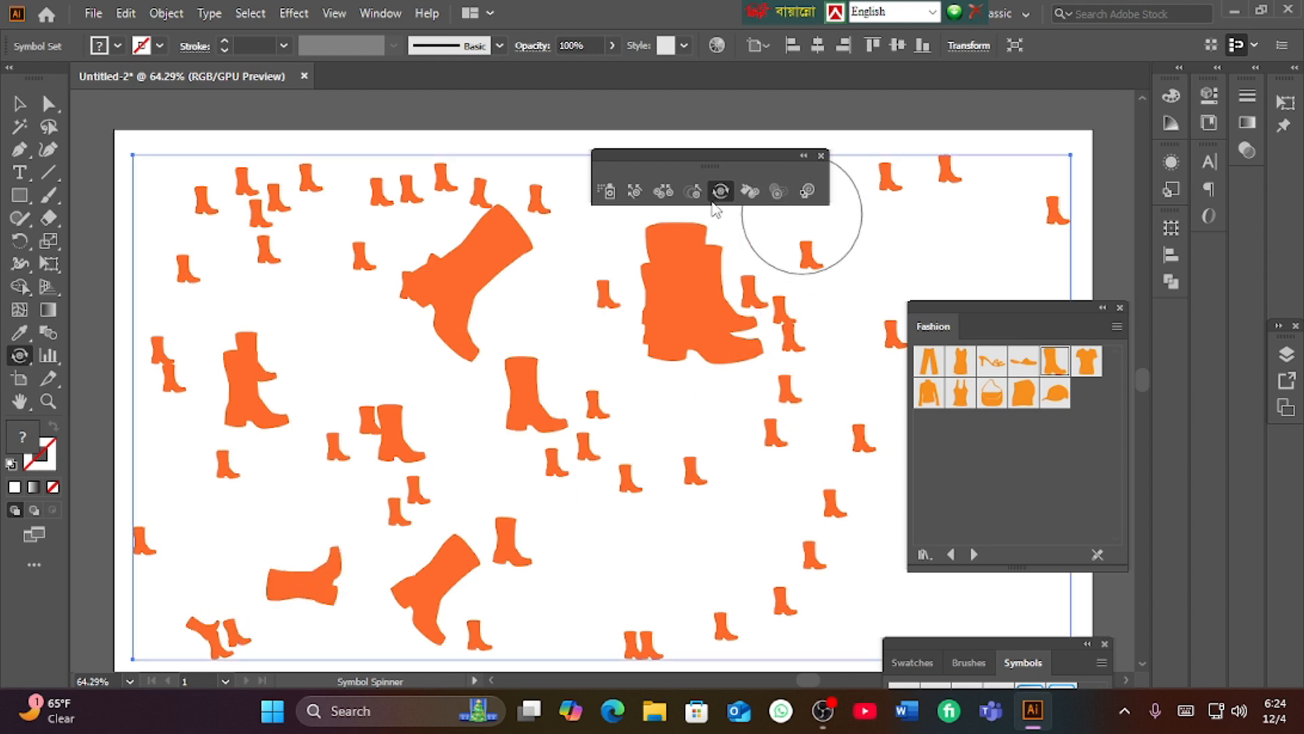
pyautogui.moveTo(657, 312); pyautogui.dragTo(628, 343)
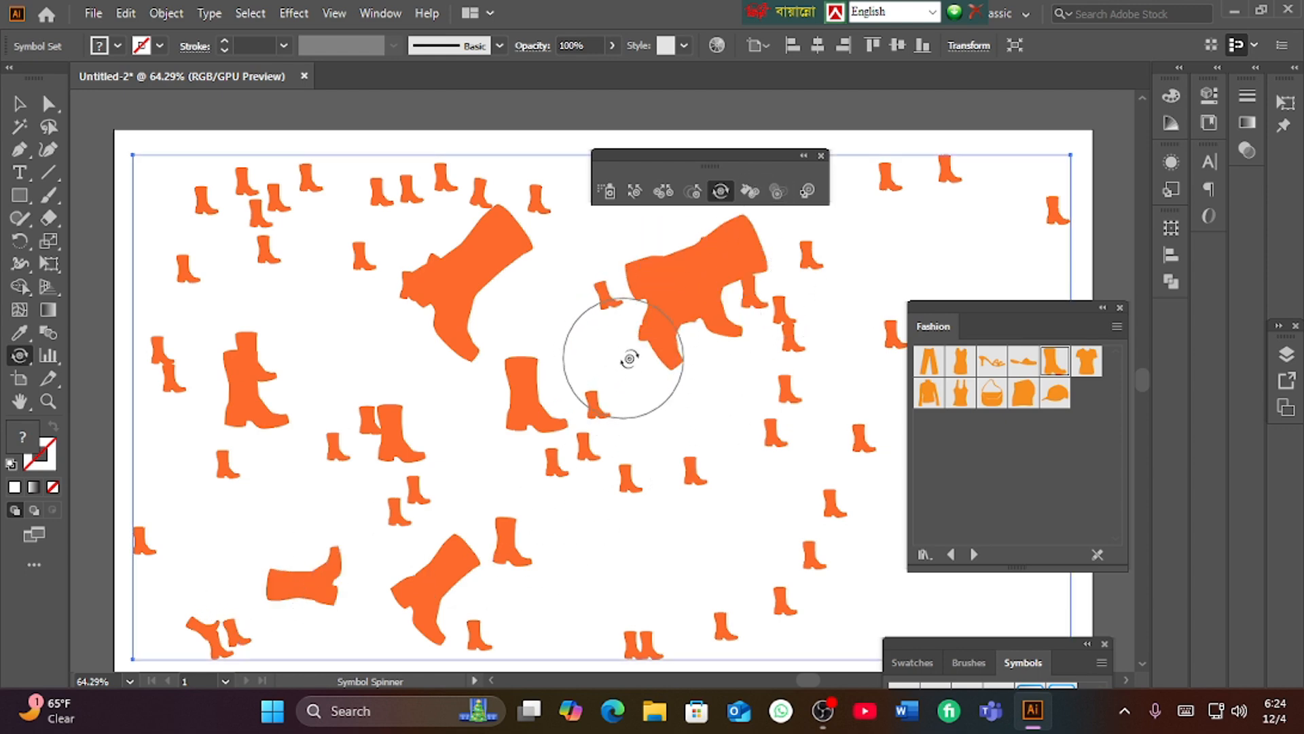
# Spin the boots across the middle row, the upper-left groups and the right half of the set to varied angles
pyautogui.moveTo(555, 473)
pyautogui.mouseDown()
pyautogui.moveTo(597, 452)
pyautogui.moveTo(435, 431)
pyautogui.moveTo(428, 450)
pyautogui.moveTo(394, 429)
pyautogui.moveTo(294, 409)
pyautogui.moveTo(276, 388)
pyautogui.moveTo(246, 428)
pyautogui.mouseUp()
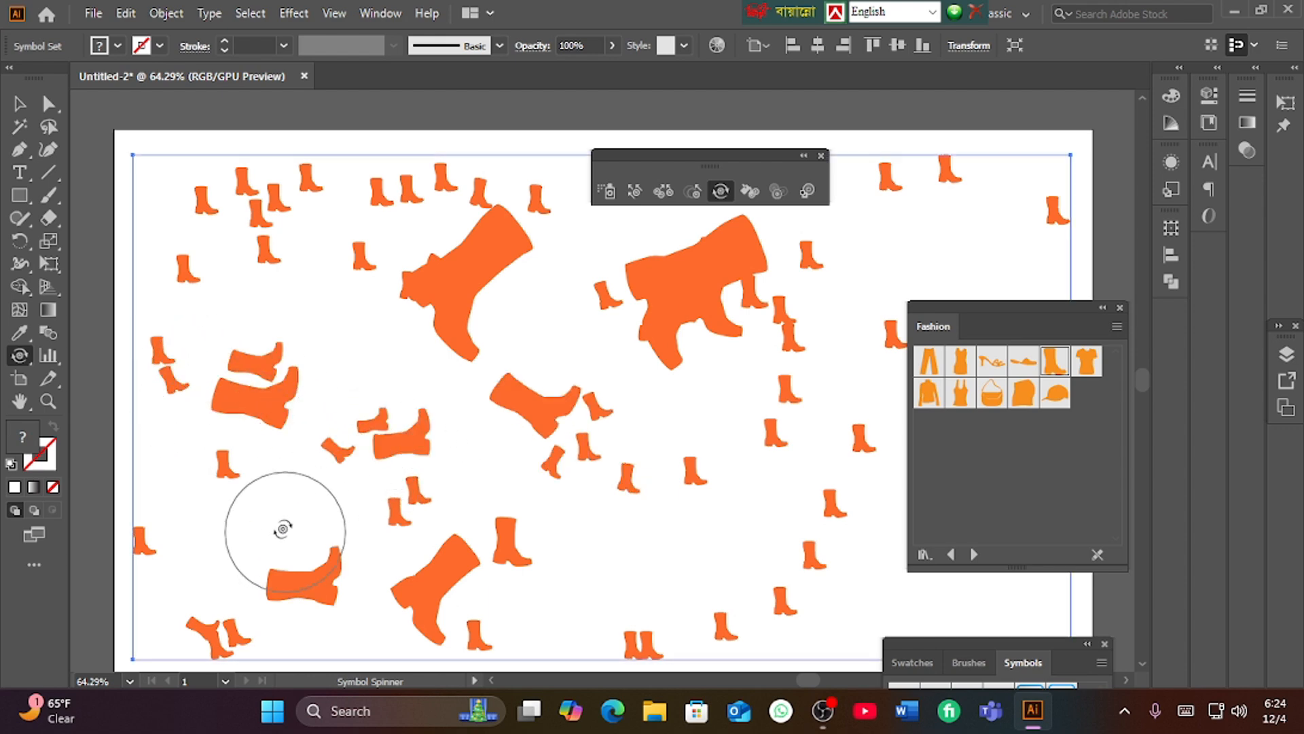
pyautogui.moveTo(256, 474)
pyautogui.mouseDown()
pyautogui.moveTo(210, 466)
pyautogui.moveTo(197, 482)
pyautogui.mouseUp()
pyautogui.moveTo(286, 204)
pyautogui.mouseDown()
pyautogui.moveTo(253, 209)
pyautogui.moveTo(260, 227)
pyautogui.mouseUp()
pyautogui.moveTo(423, 189); pyautogui.dragTo(367, 228)
pyautogui.moveTo(806, 388); pyautogui.dragTo(738, 409)
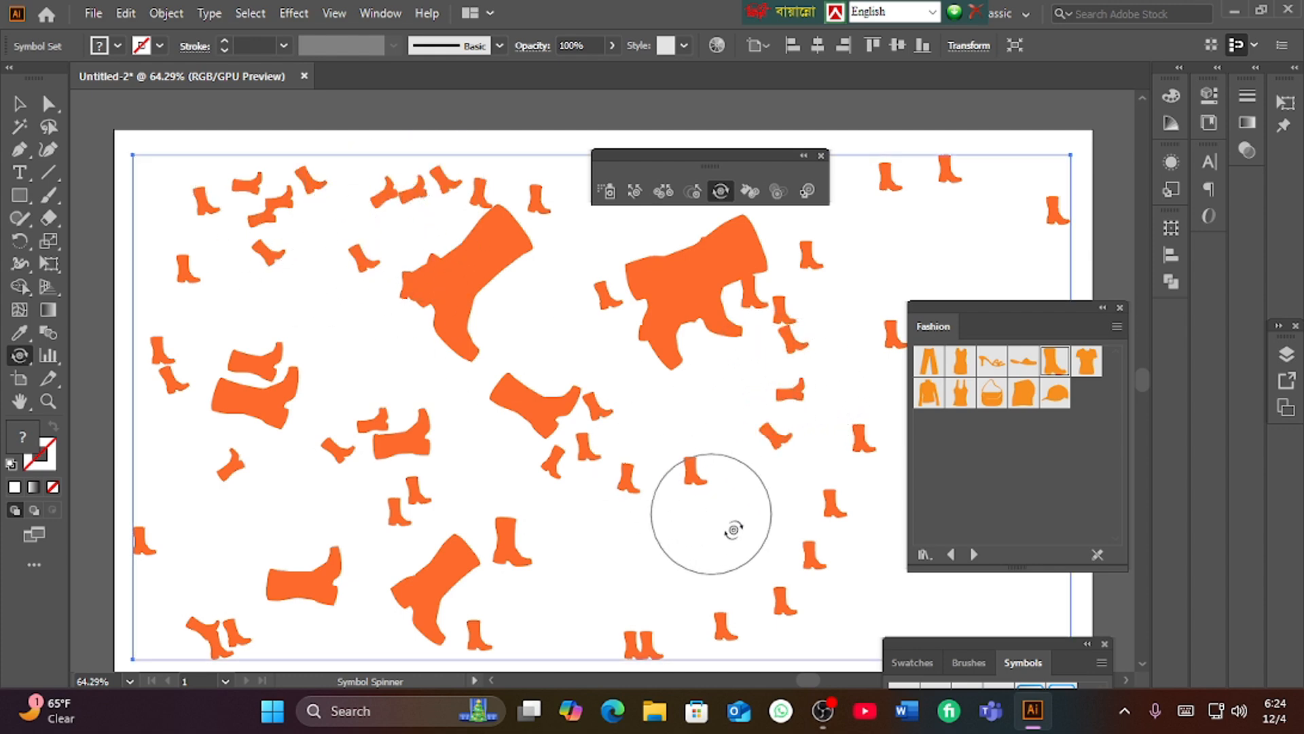
pyautogui.moveTo(816, 503)
pyautogui.mouseDown()
pyautogui.moveTo(839, 541)
pyautogui.moveTo(761, 584)
pyautogui.mouseUp()
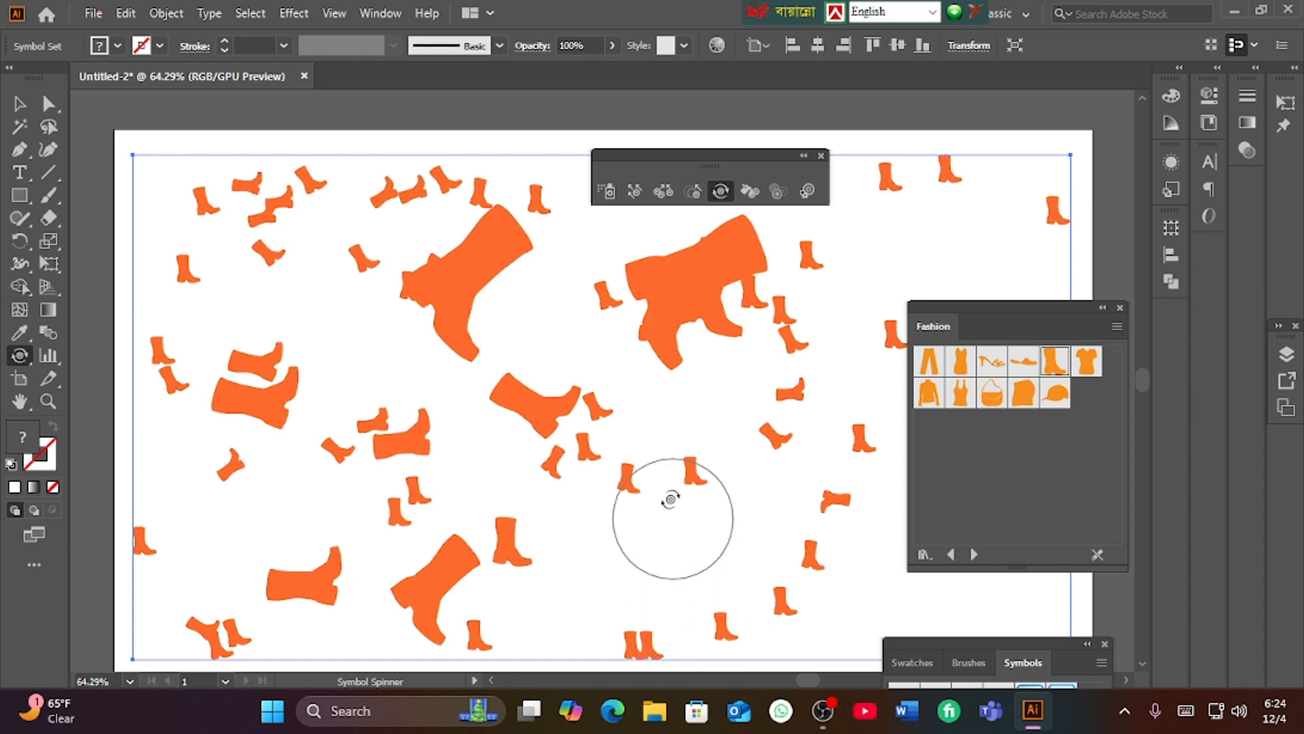
pyautogui.moveTo(670, 499); pyautogui.dragTo(655, 481)
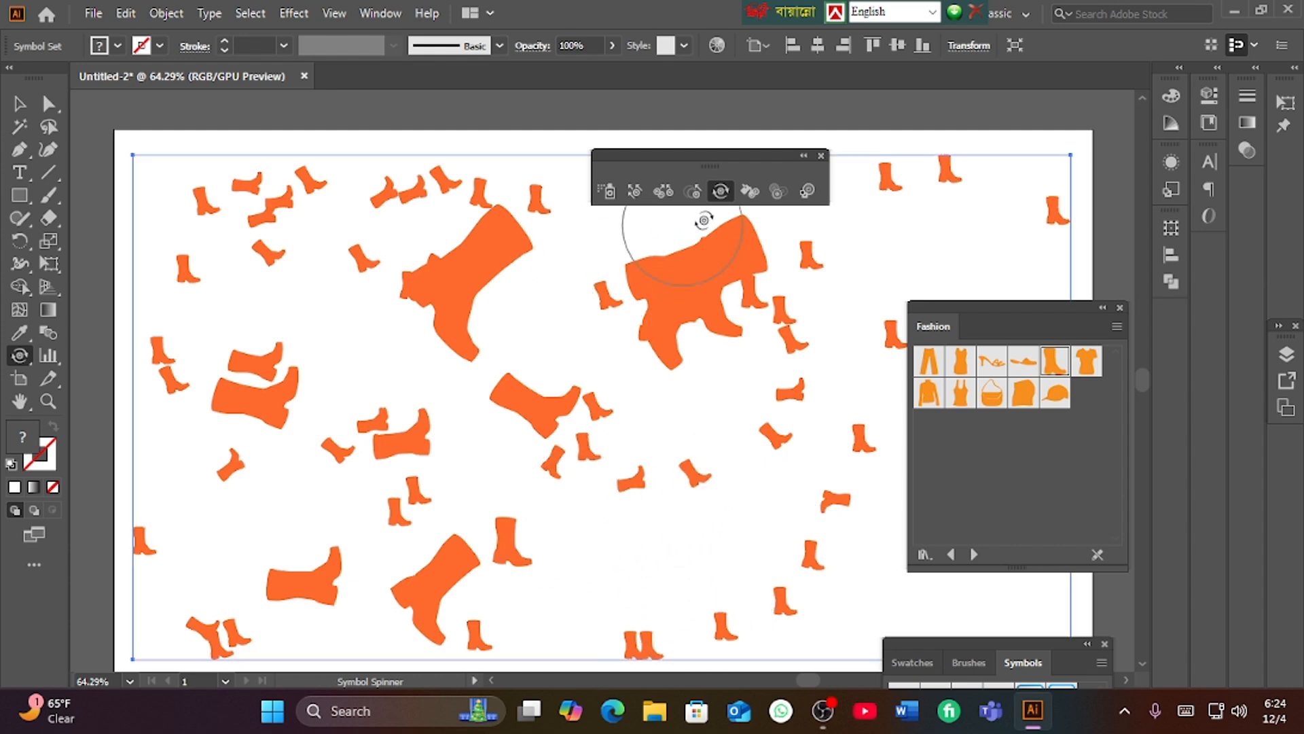
# Set the fill to cyan 0FE8F2 and tint the large upper-middle boot with the Symbol Stainer
pyautogui.click(747, 193)
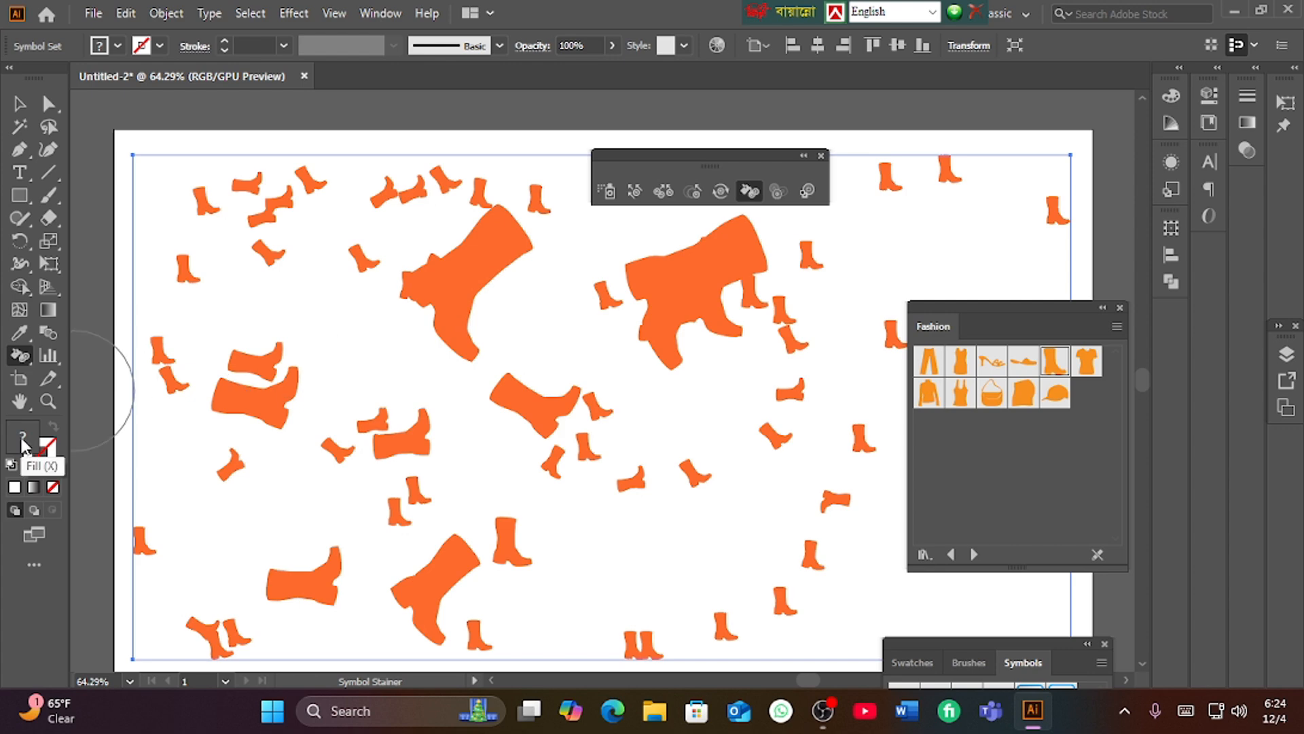
pyautogui.doubleClick(23, 441)
pyautogui.moveTo(906, 414); pyautogui.dragTo(906, 419)
pyautogui.click(861, 317)
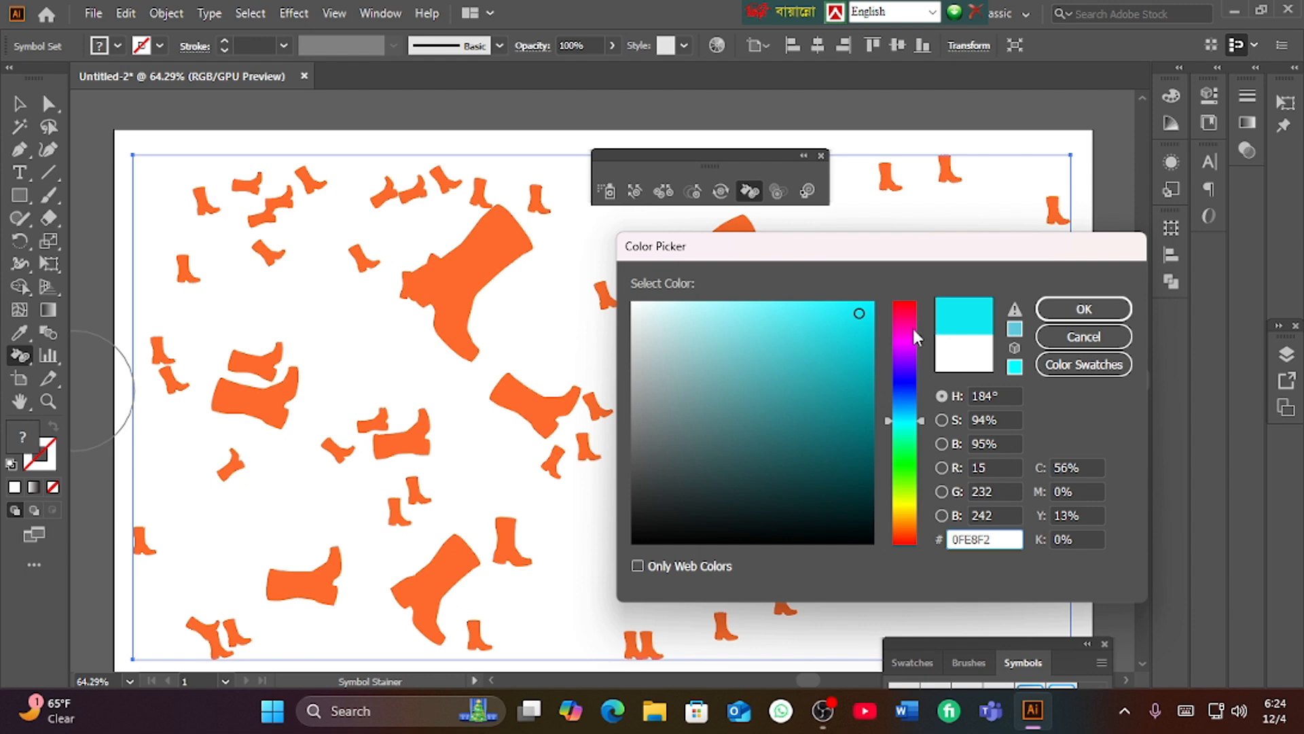
pyautogui.click(1080, 313)
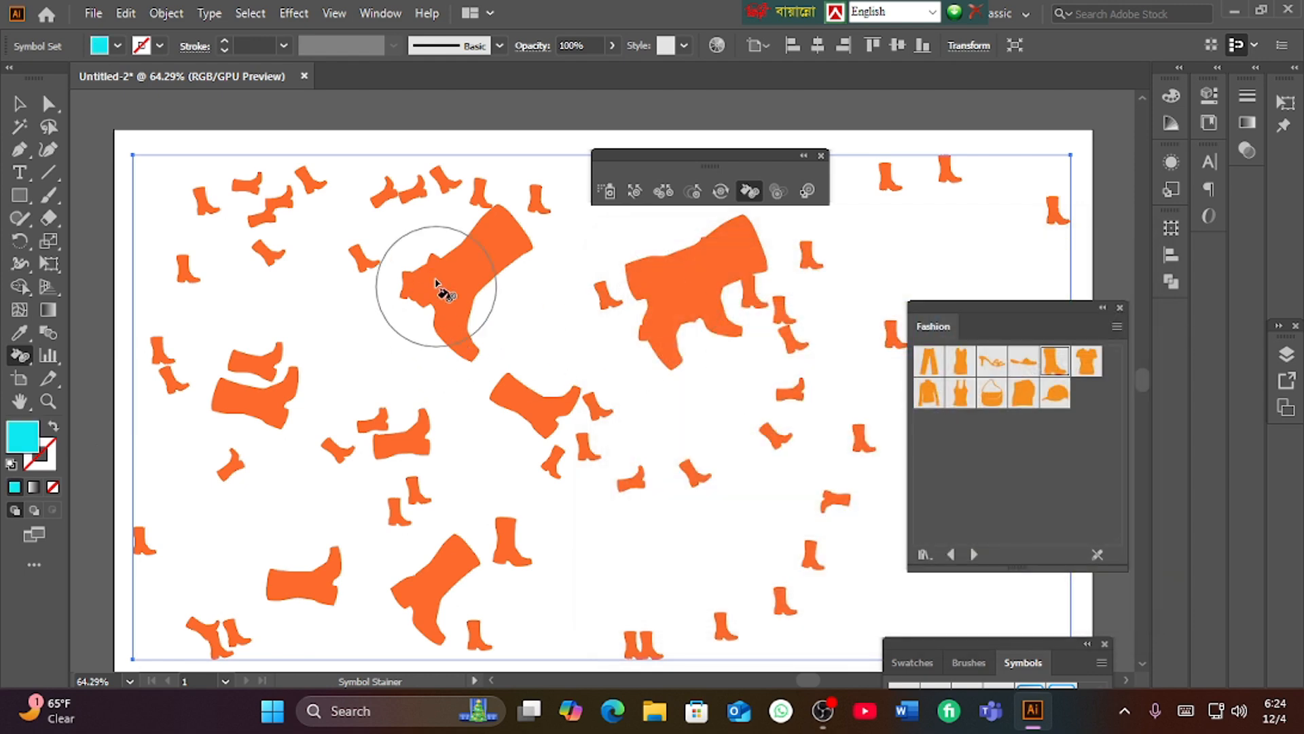
pyautogui.moveTo(462, 263); pyautogui.dragTo(460, 274)
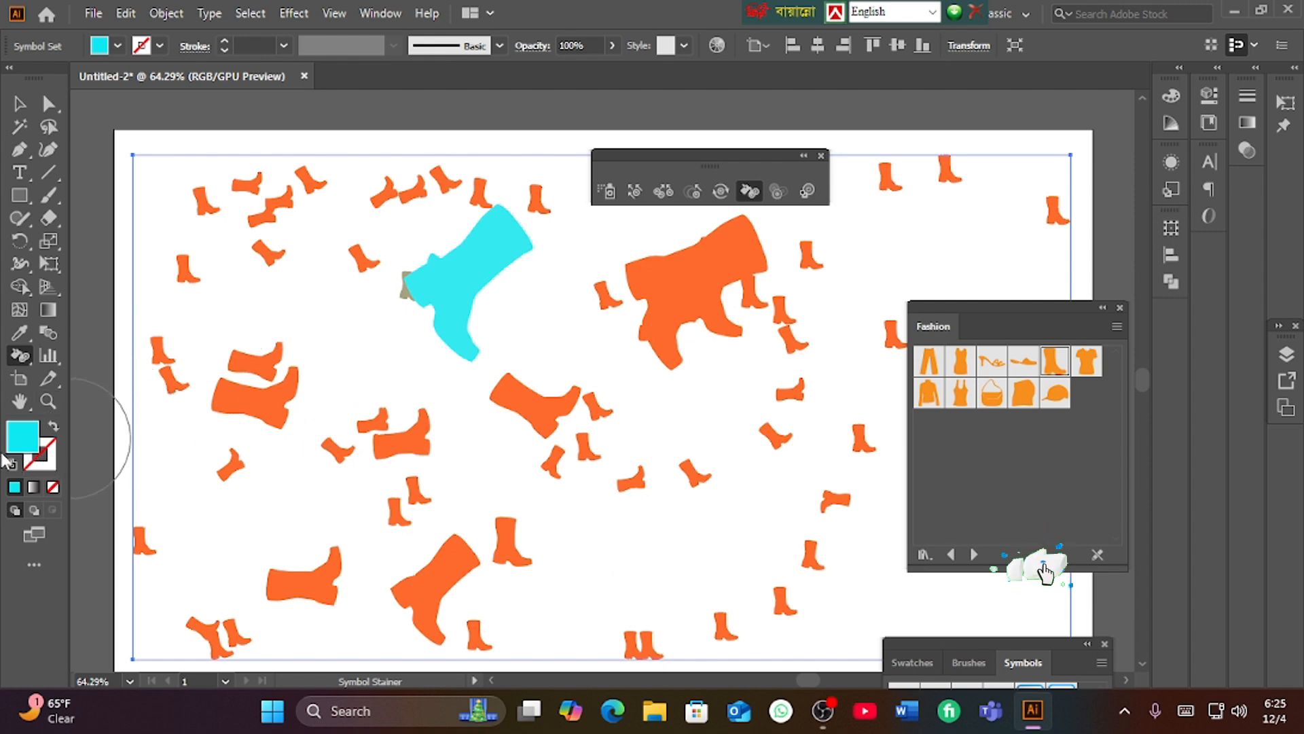
# Change the fill colour to a bright, fully saturated green with a hue of about 108°
pyautogui.doubleClick(34, 448)
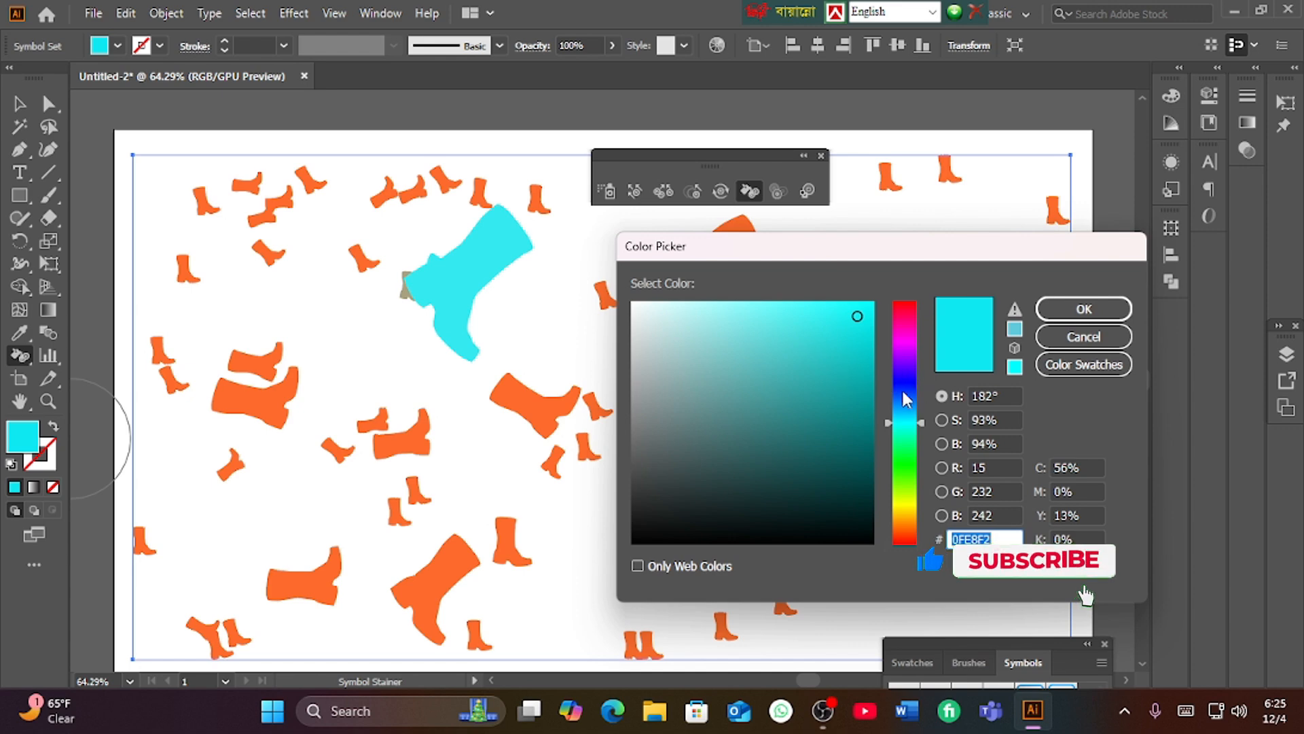
pyautogui.moveTo(920, 423); pyautogui.dragTo(926, 528)
pyautogui.moveTo(858, 465); pyautogui.dragTo(858, 509)
pyautogui.click(905, 473)
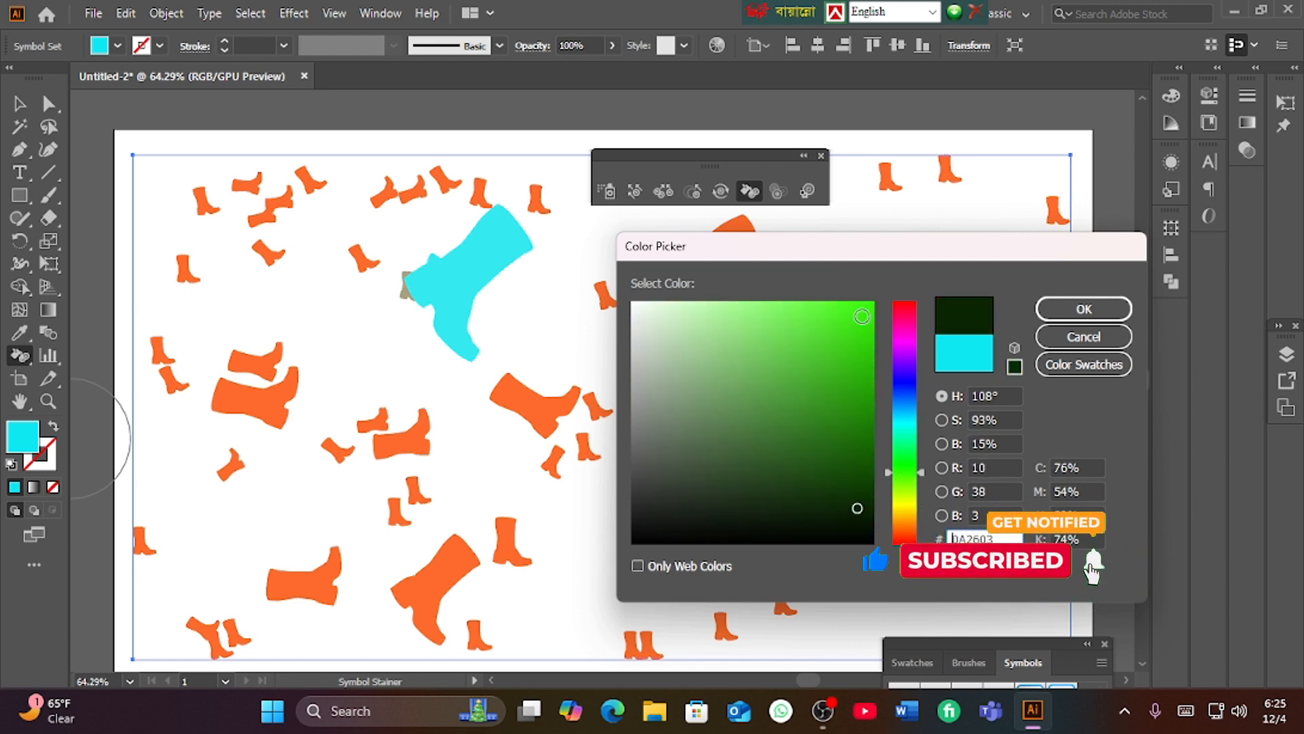
pyautogui.click(872, 304)
pyautogui.click(1084, 309)
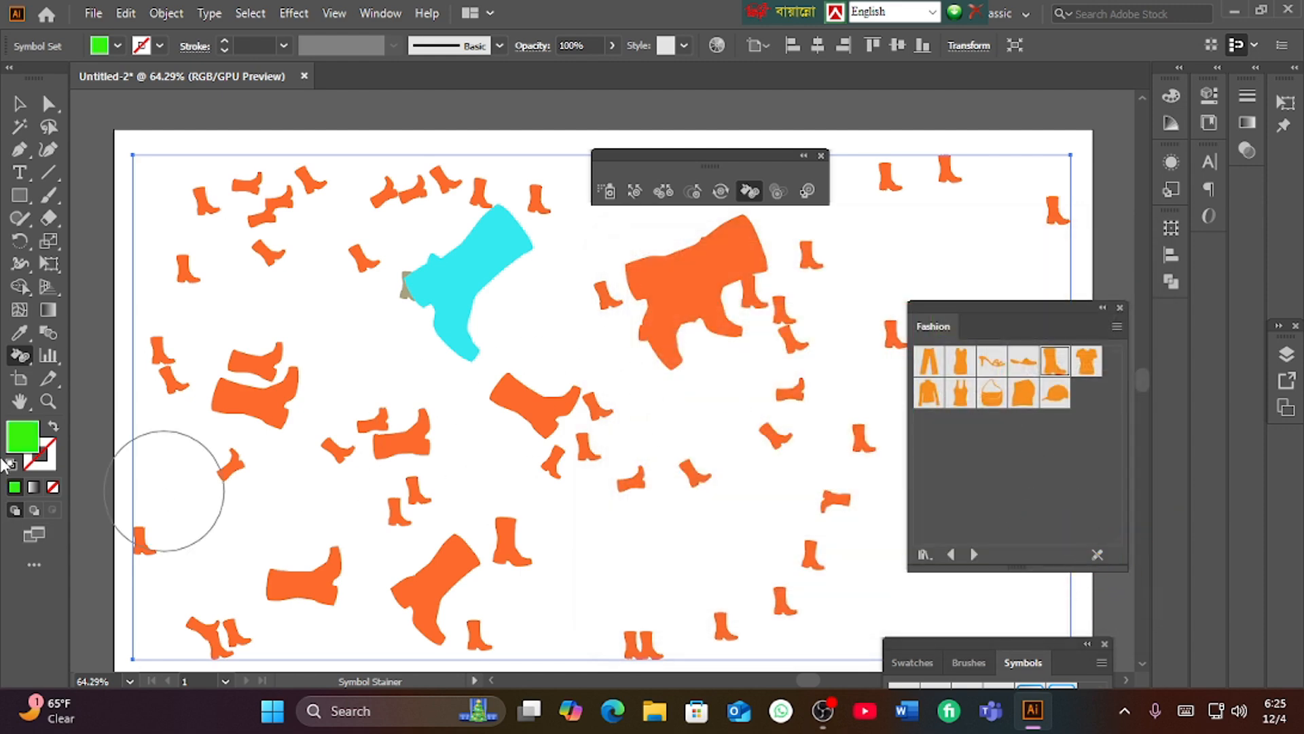
# Stain the large upper cluster, the central boot, the large lower-middle boot and the pair near the left edge green
pyautogui.moveTo(699, 285); pyautogui.dragTo(693, 282)
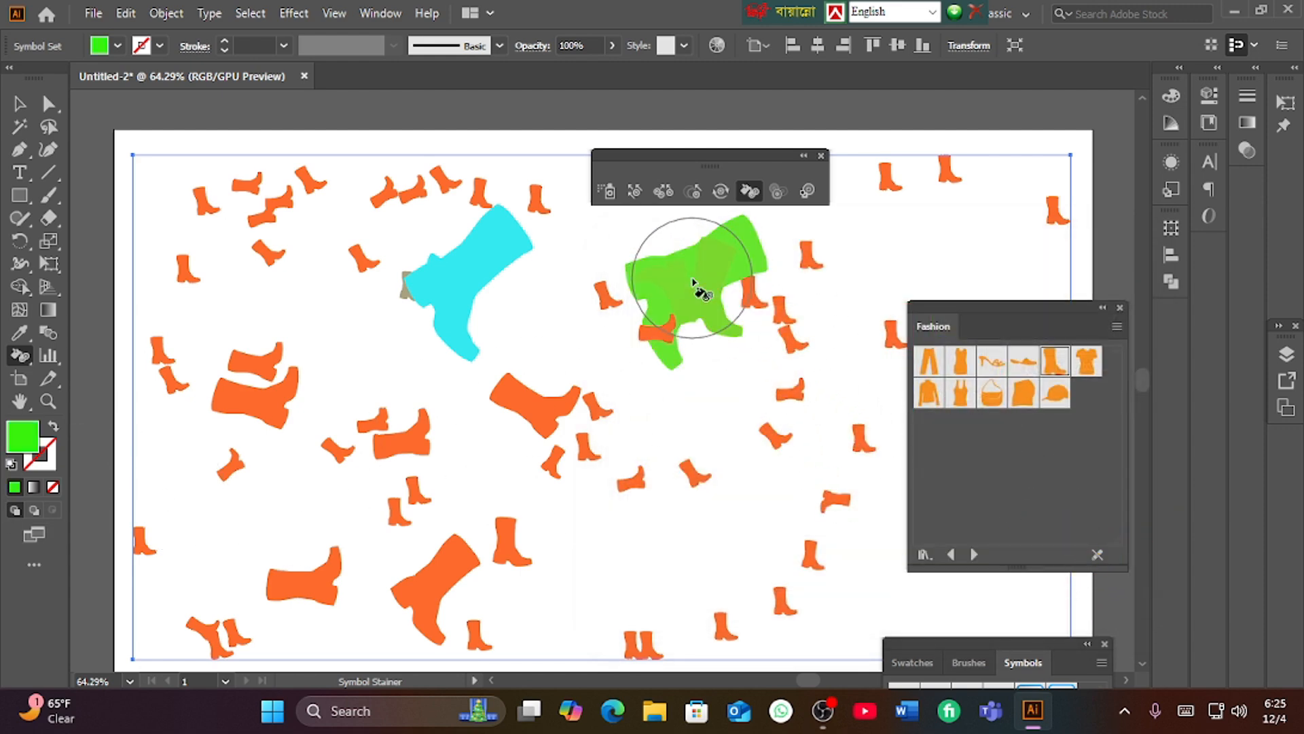
pyautogui.moveTo(544, 440); pyautogui.dragTo(542, 430)
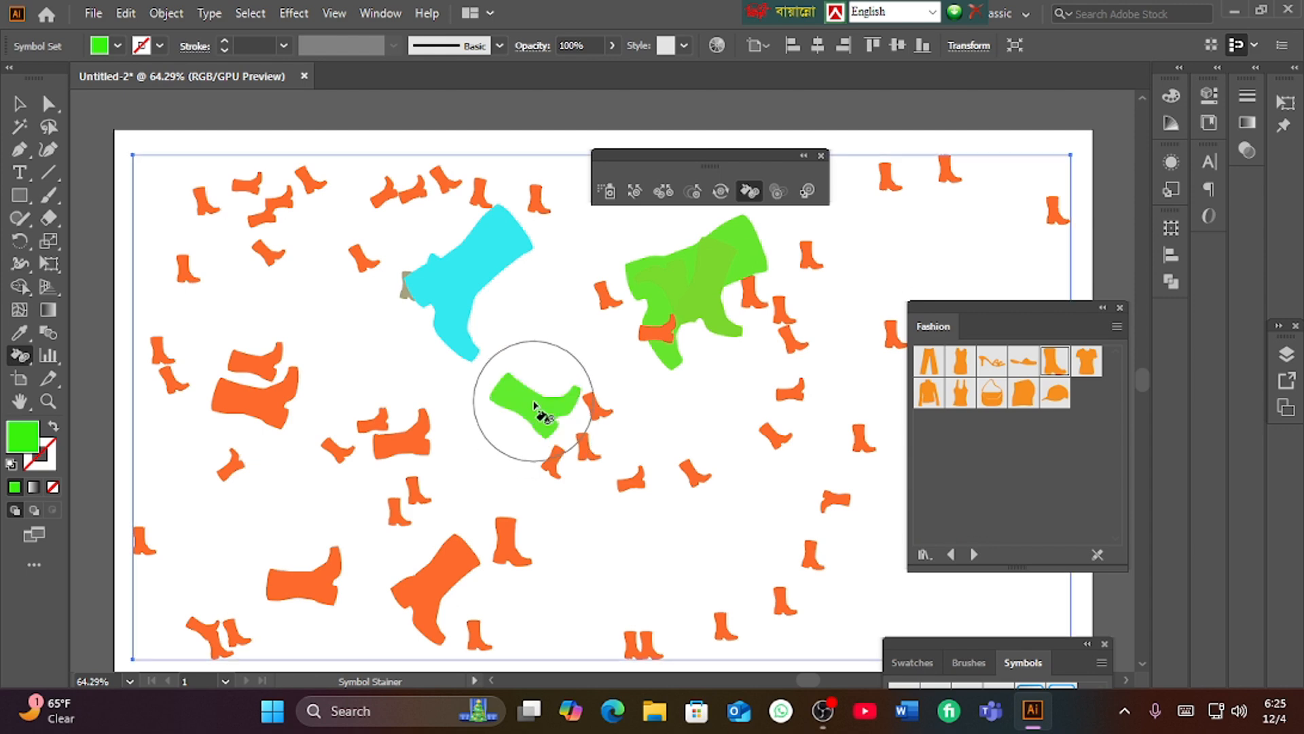
pyautogui.moveTo(425, 603); pyautogui.dragTo(437, 603)
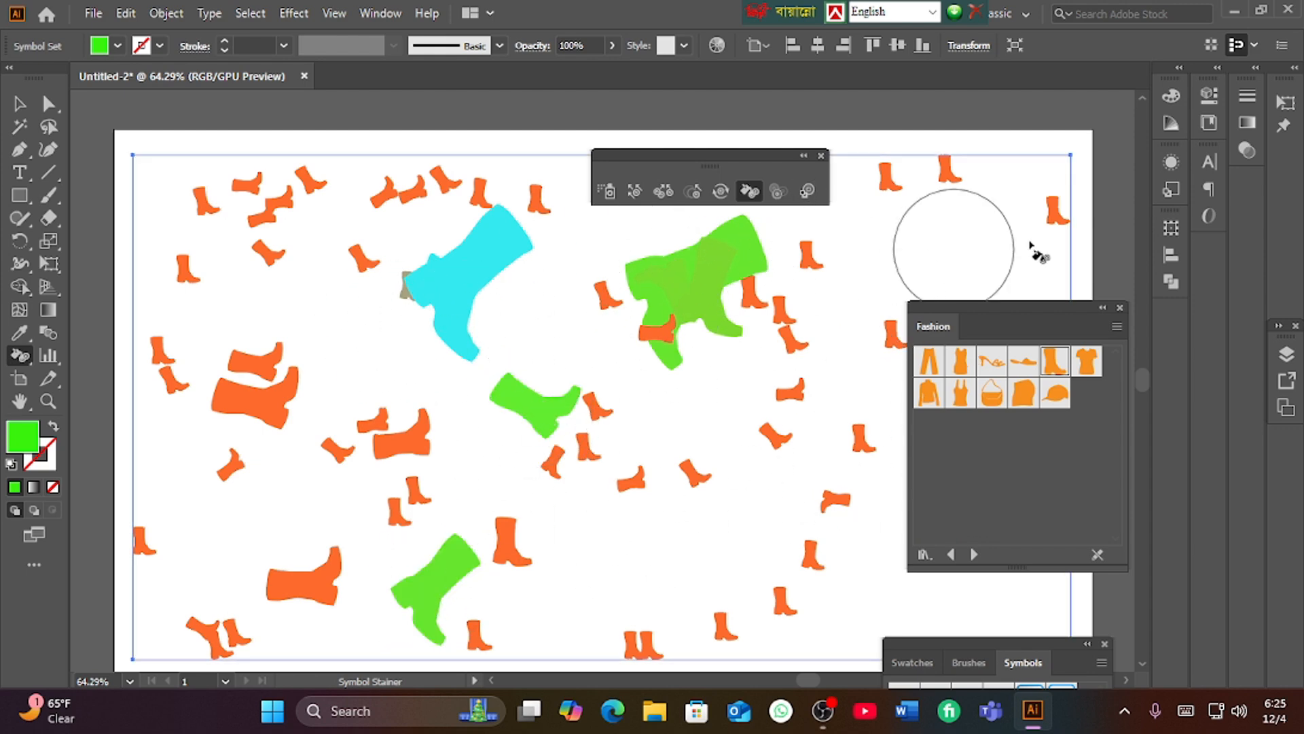
pyautogui.click(228, 384)
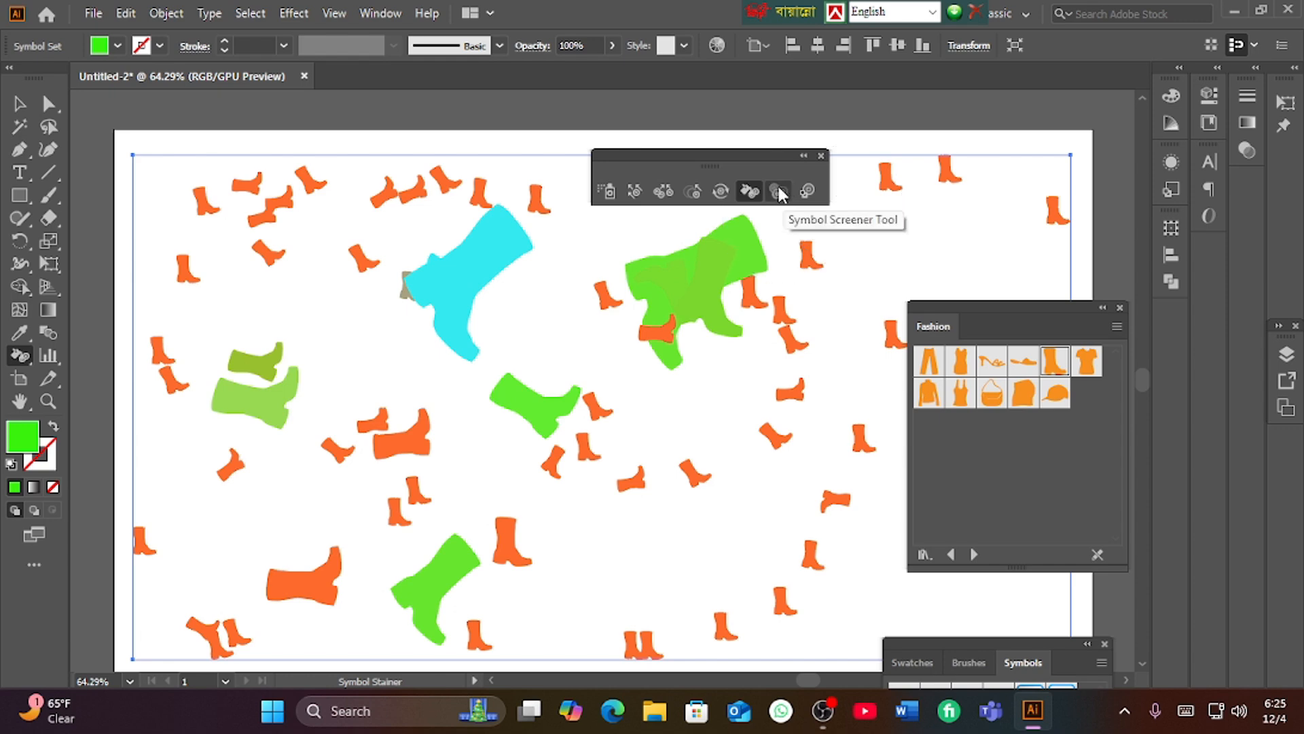
# Fade the cyan boot, the central and left green boots, and the small boots right of centre with the Symbol Screener
pyautogui.click(779, 190)
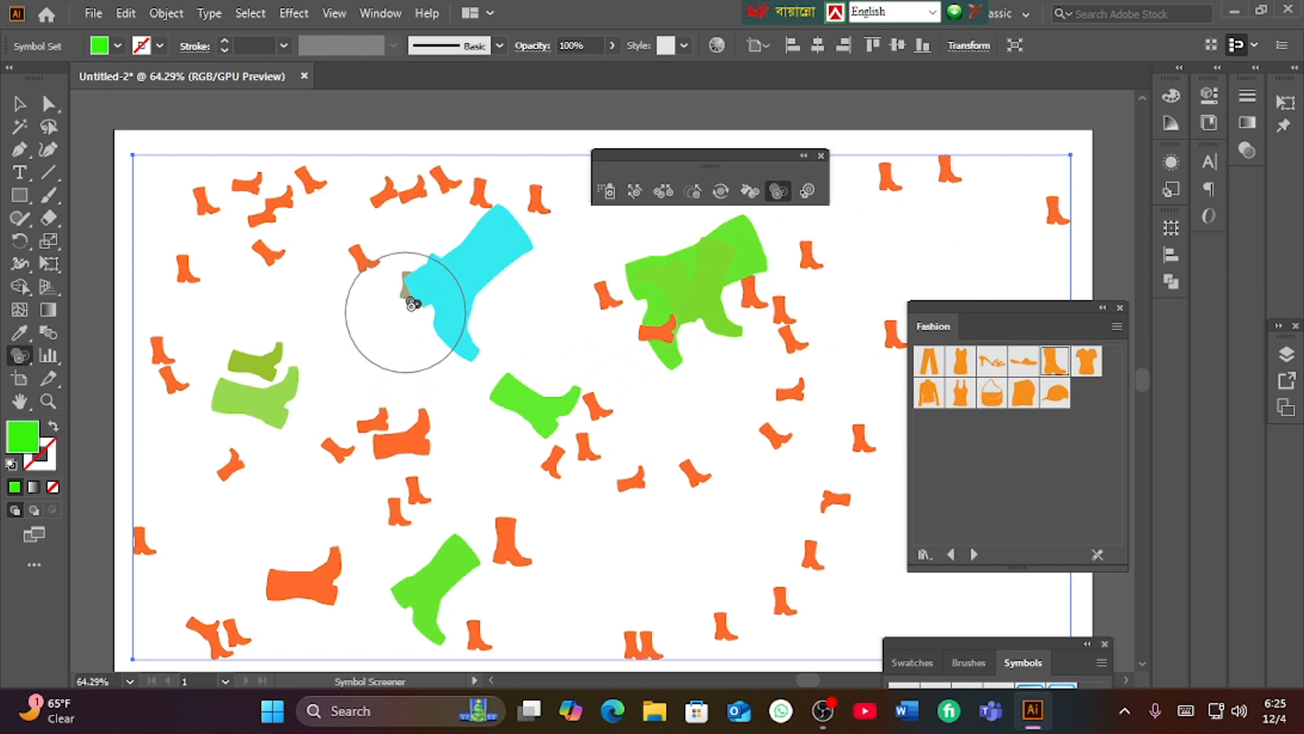
pyautogui.moveTo(446, 277)
pyautogui.mouseDown()
pyautogui.moveTo(502, 276)
pyautogui.moveTo(435, 338)
pyautogui.moveTo(451, 285)
pyautogui.moveTo(603, 370)
pyautogui.mouseUp()
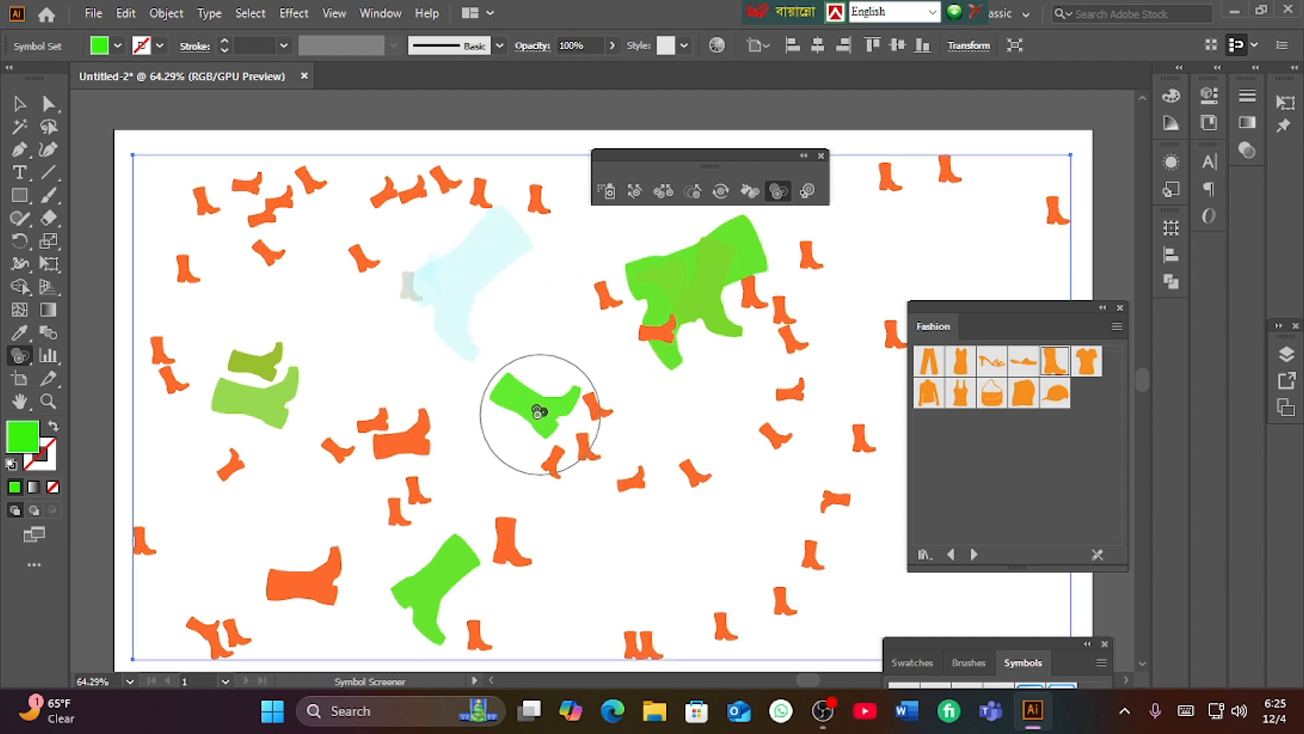
pyautogui.moveTo(540, 412)
pyautogui.mouseDown()
pyautogui.moveTo(526, 411)
pyautogui.moveTo(516, 486)
pyautogui.moveTo(495, 447)
pyautogui.moveTo(518, 412)
pyautogui.moveTo(536, 516)
pyautogui.moveTo(675, 530)
pyautogui.moveTo(553, 458)
pyautogui.moveTo(540, 415)
pyautogui.mouseUp()
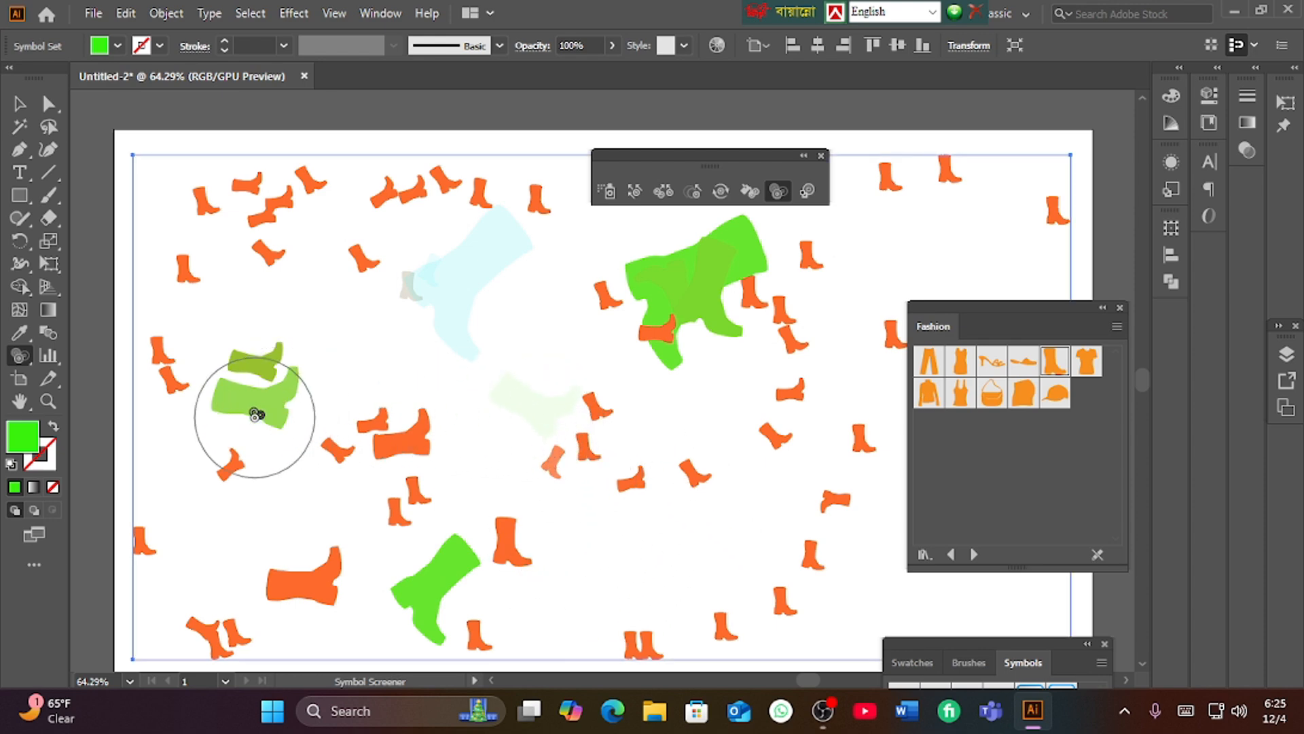
pyautogui.moveTo(256, 414); pyautogui.dragTo(277, 428)
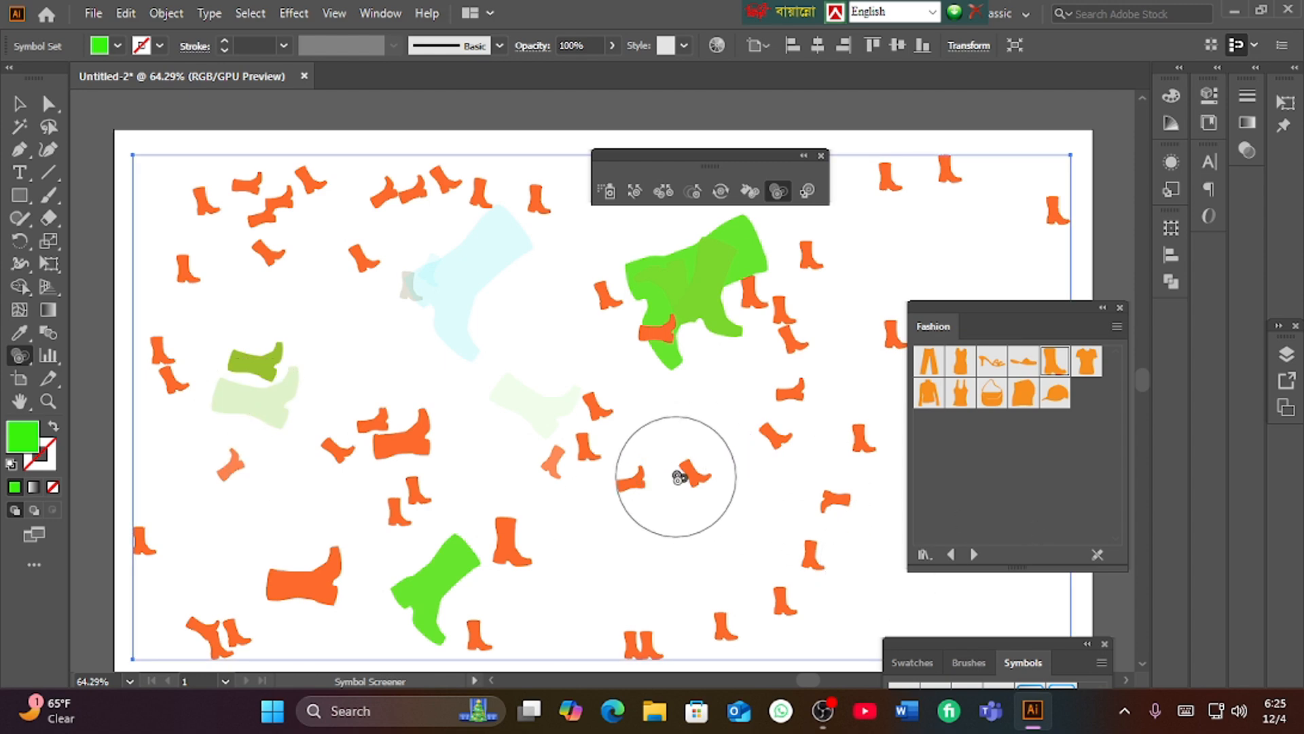
pyautogui.moveTo(675, 471)
pyautogui.mouseDown()
pyautogui.moveTo(767, 429)
pyautogui.moveTo(785, 387)
pyautogui.moveTo(778, 314)
pyautogui.moveTo(711, 382)
pyautogui.moveTo(843, 305)
pyautogui.moveTo(829, 253)
pyautogui.mouseUp()
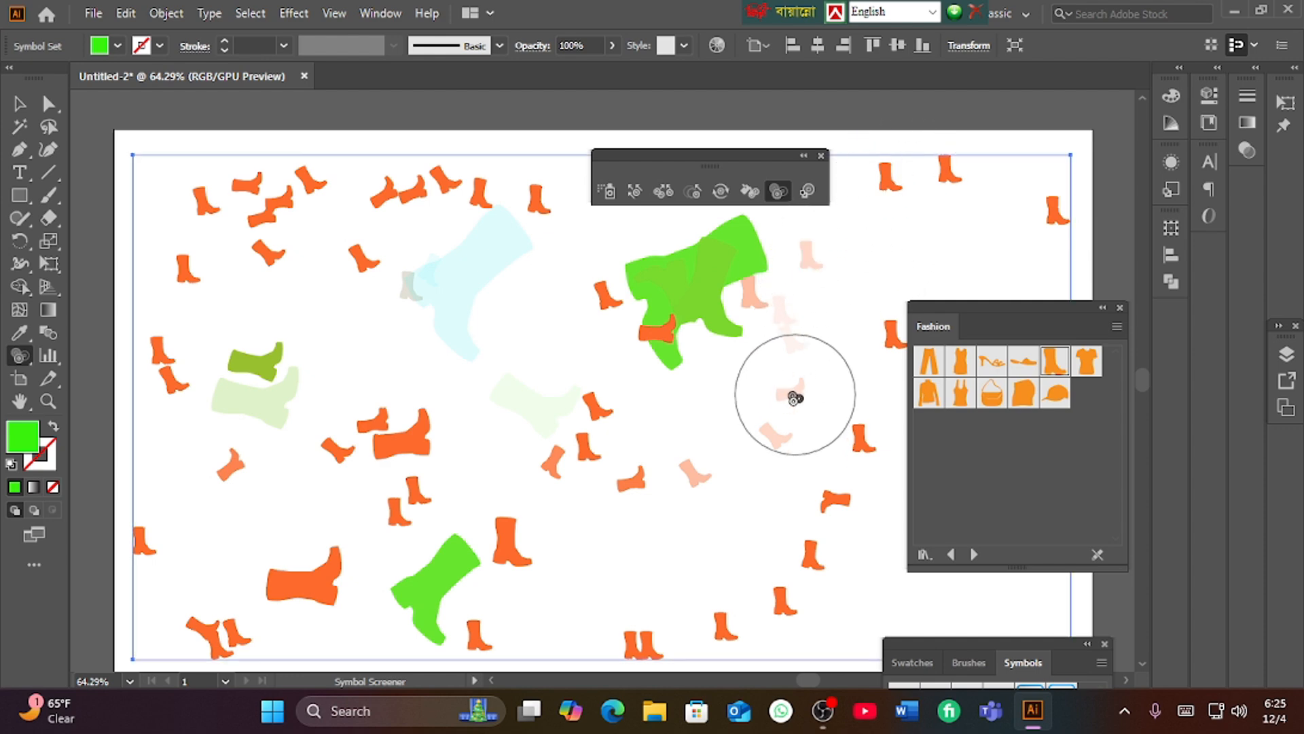
# Fade the small orange boots around the central pale green boot and the large green cluster above with the Symbol Screener
pyautogui.click(583, 445)
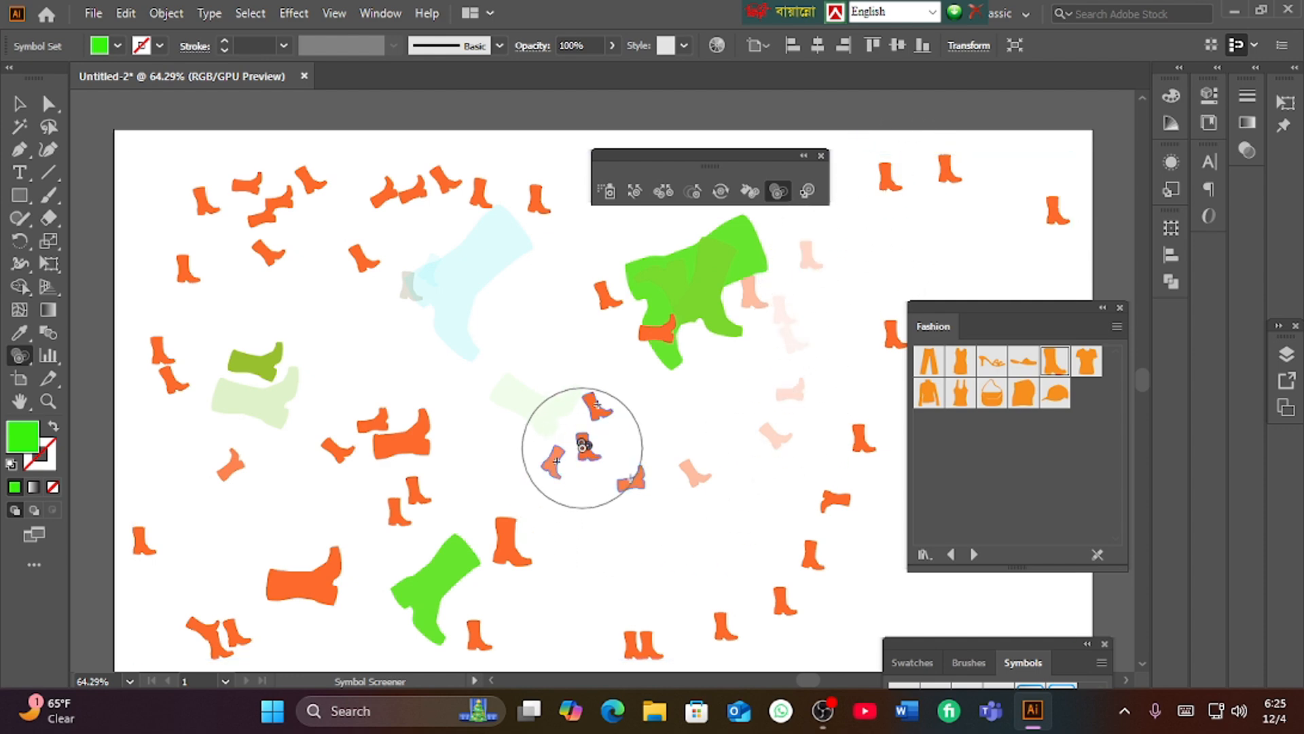
pyautogui.click(587, 407)
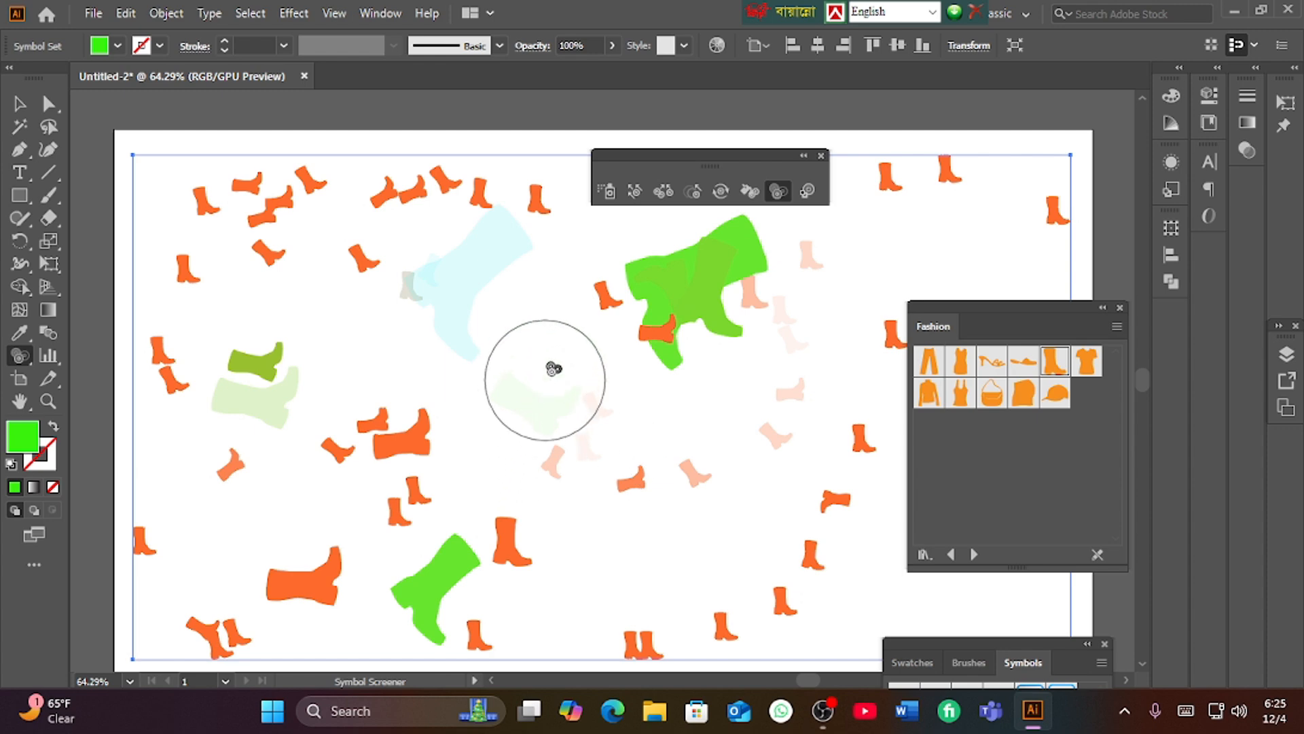
pyautogui.moveTo(693, 283); pyautogui.dragTo(690, 274)
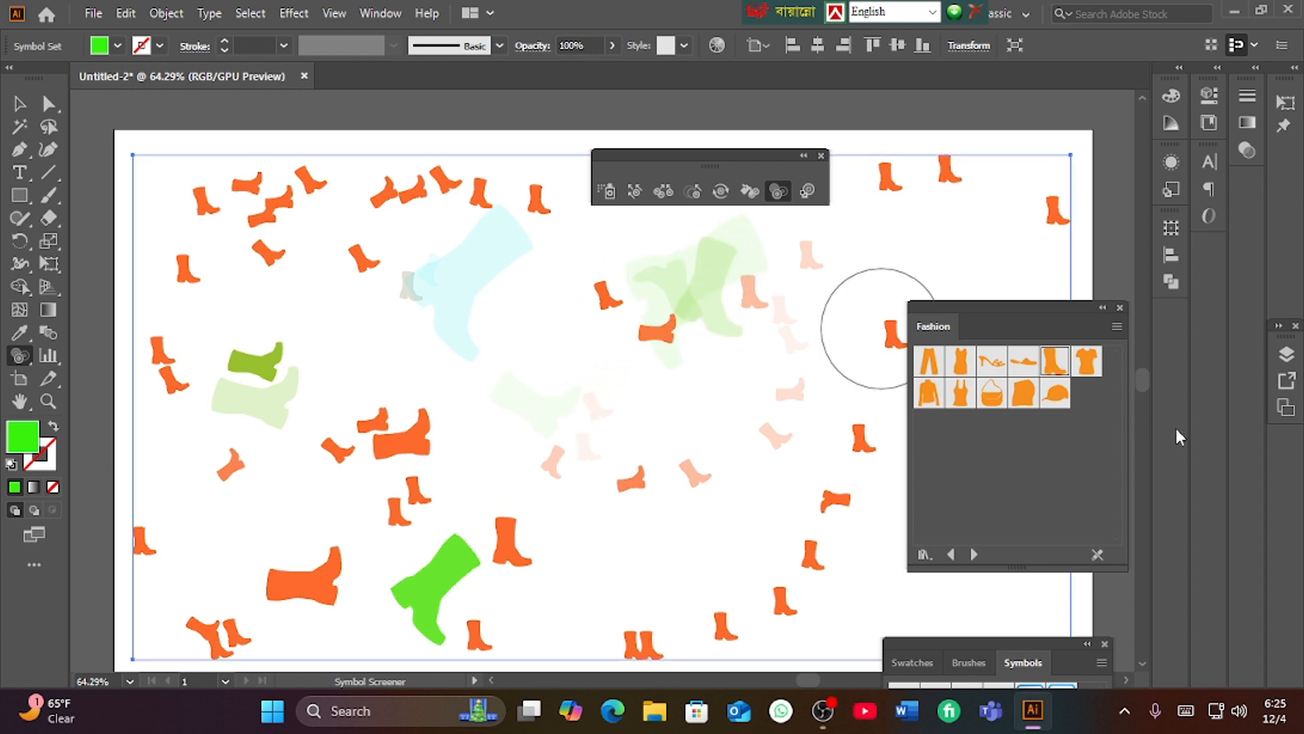
# Activate the Symbol Styler and display the graphic styles in a floating window over the artwork
pyautogui.click(808, 192)
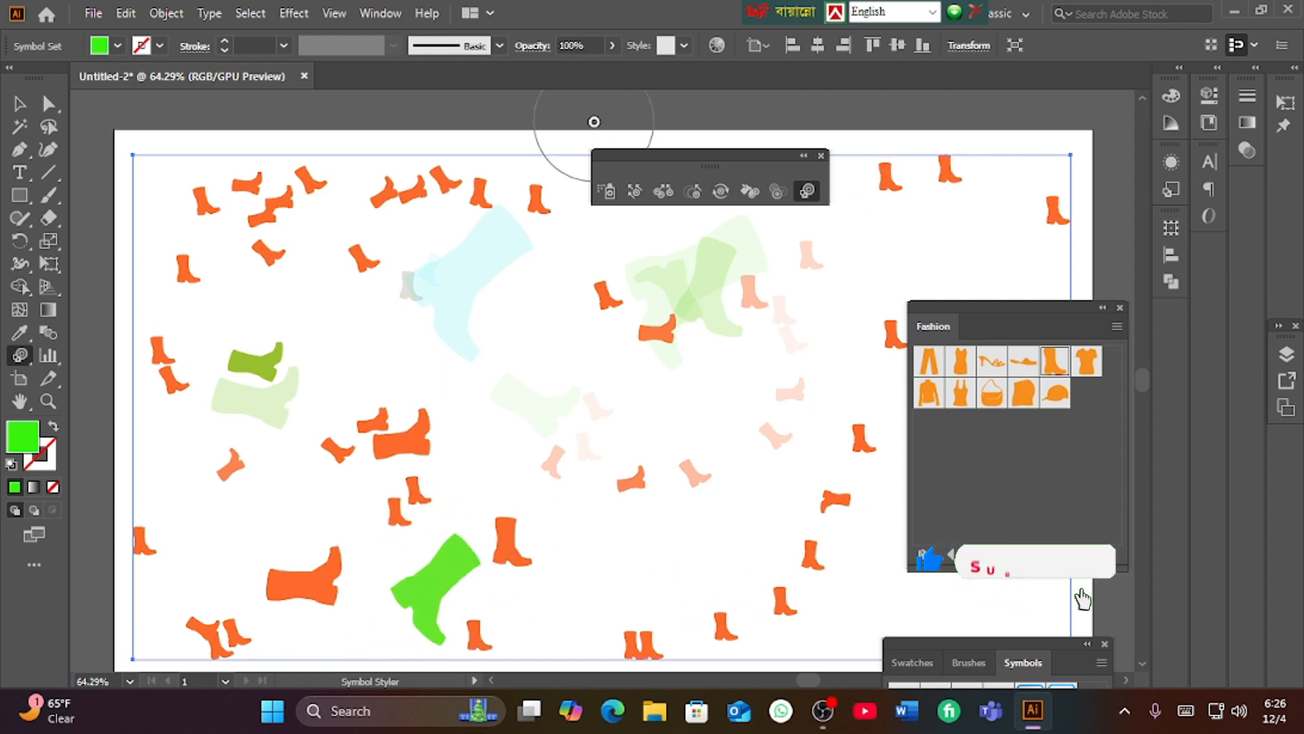
pyautogui.click(380, 14)
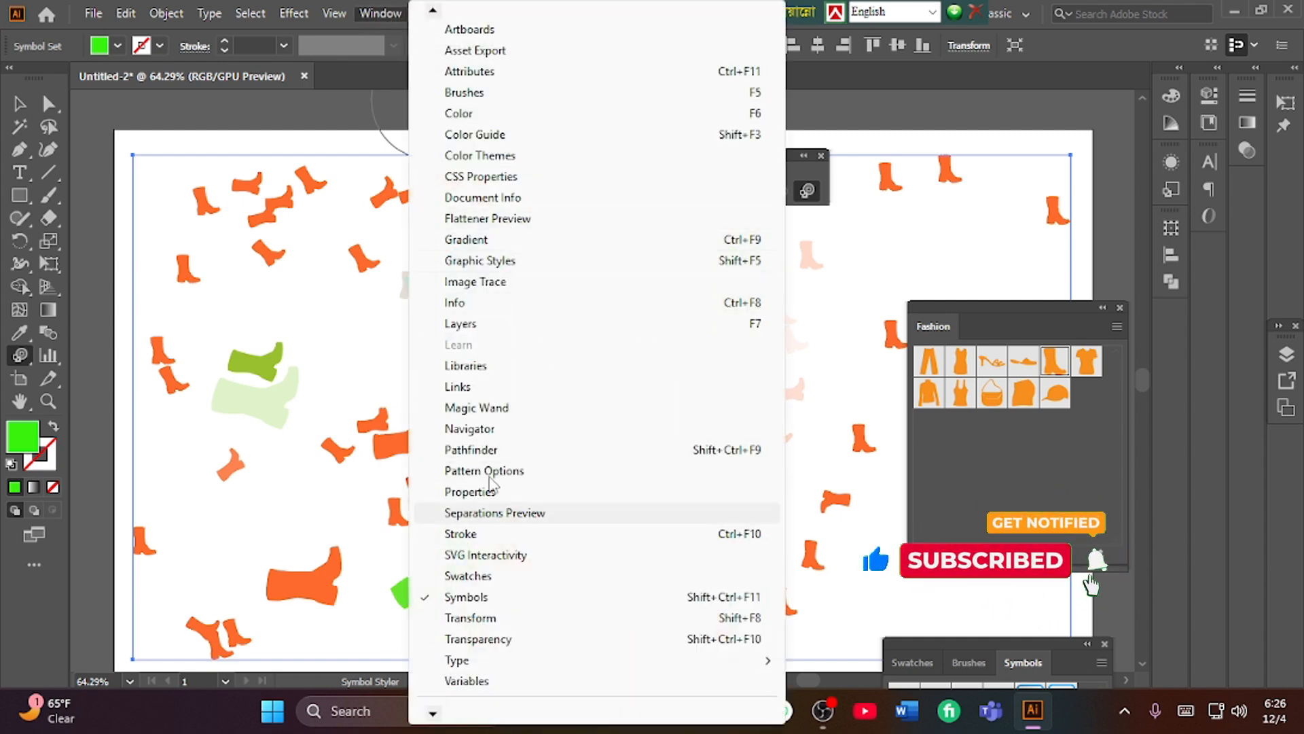
pyautogui.click(457, 264)
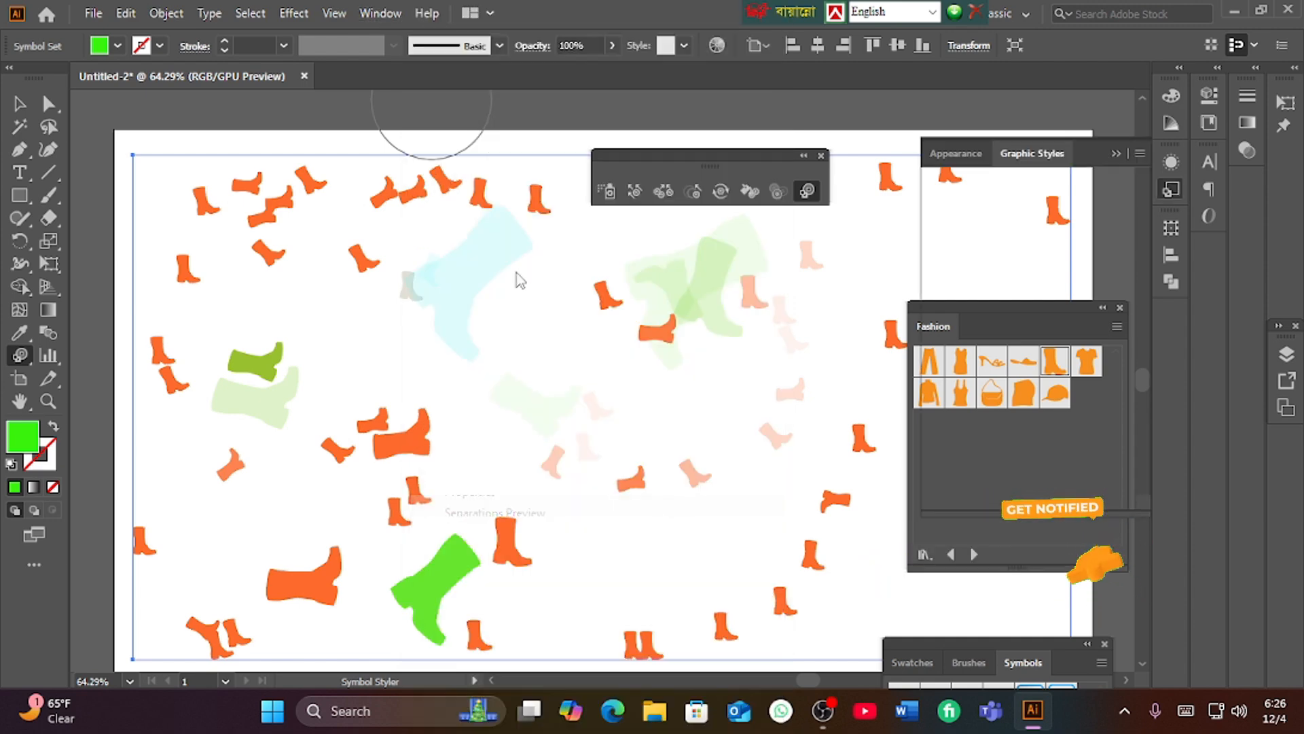
pyautogui.moveTo(1095, 167); pyautogui.dragTo(932, 244)
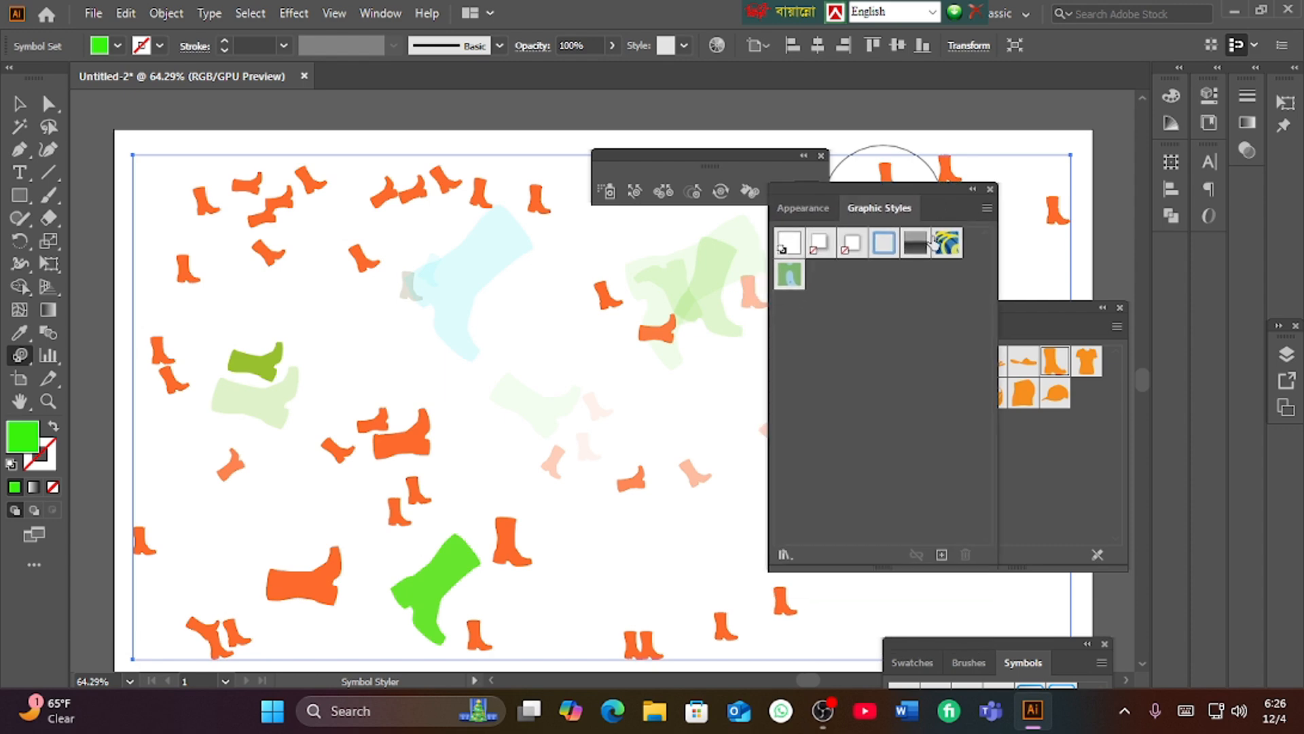
# Choose the blue-and-yellow patterned graphic style and move the Graphic Styles window clear of the green cluster
pyautogui.click(785, 556)
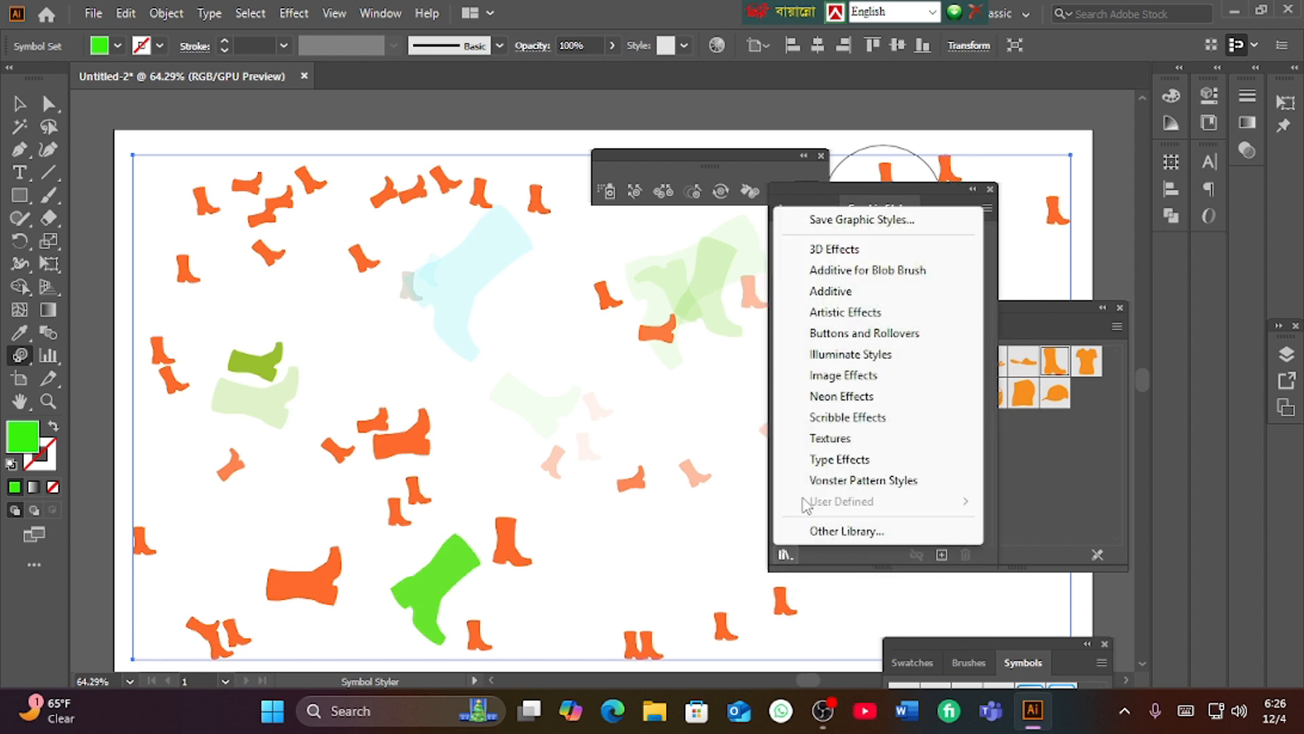
pyautogui.click(785, 558)
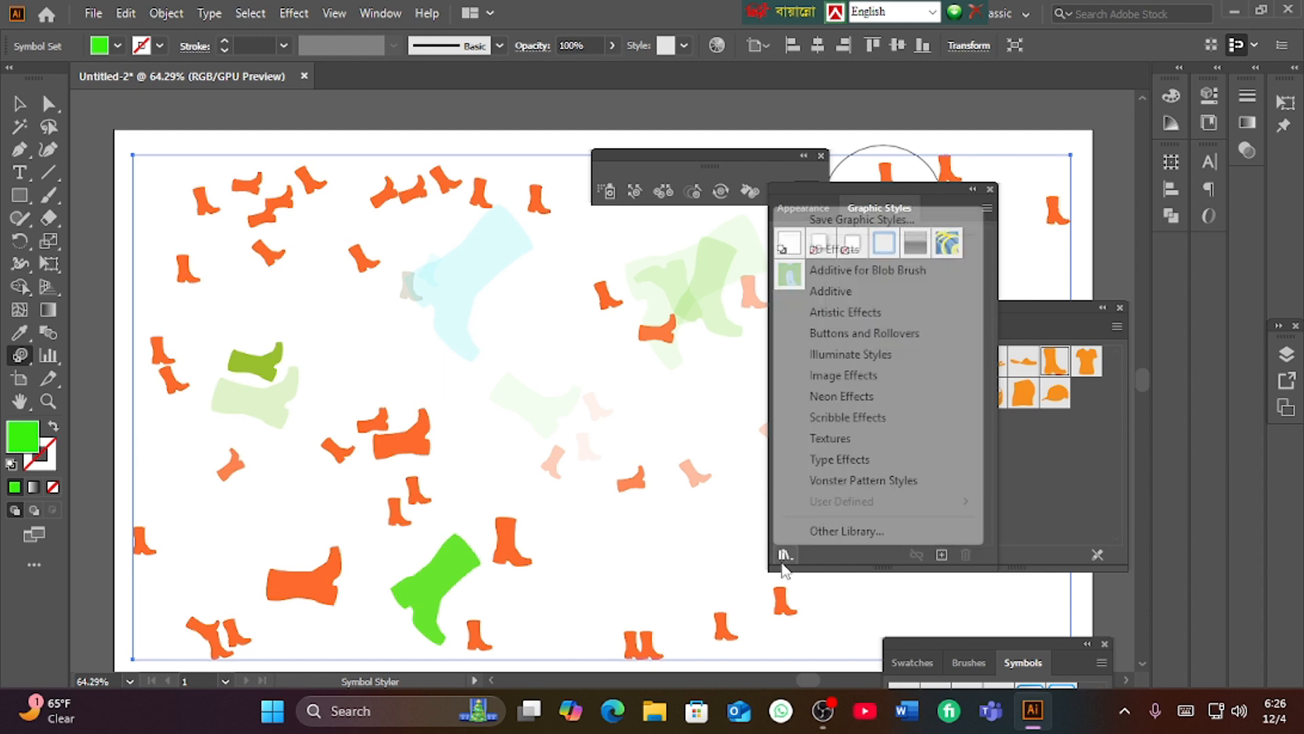
pyautogui.click(957, 201)
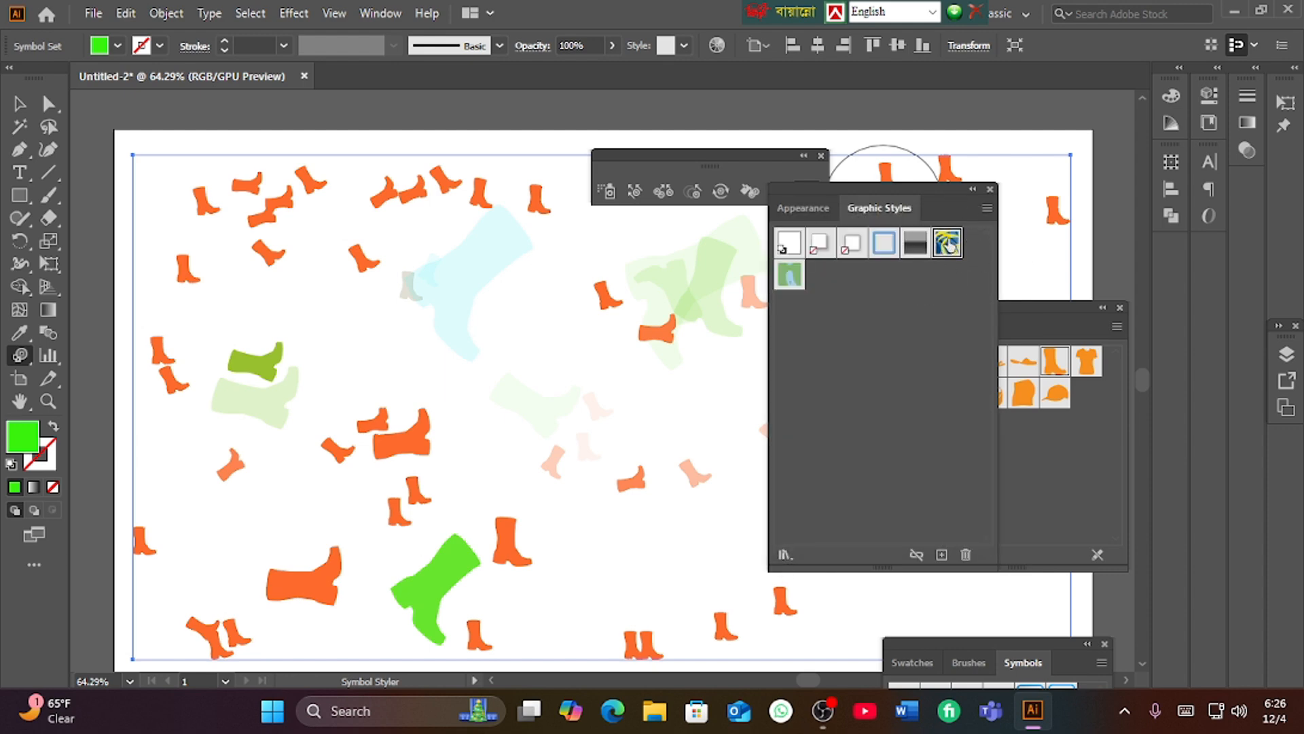
pyautogui.moveTo(864, 199); pyautogui.dragTo(1010, 197)
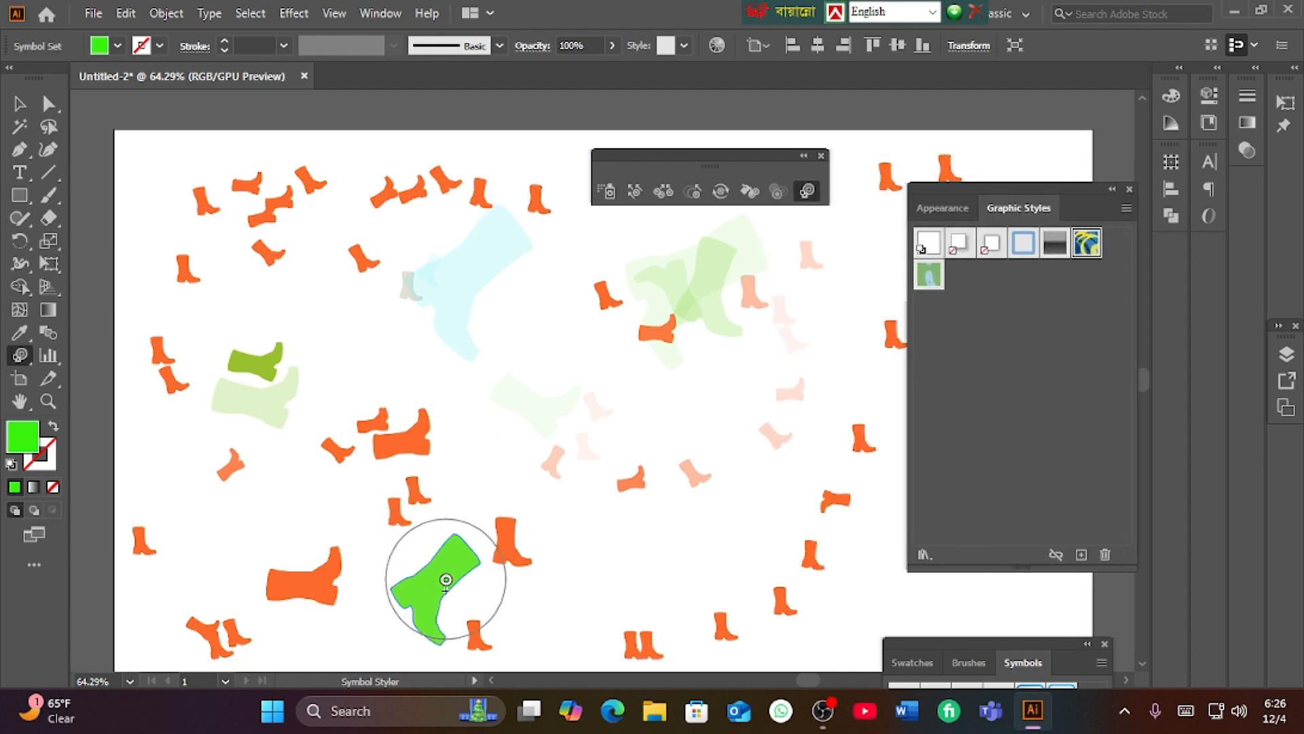
# Apply the patterned style to the large lower green boot, the faded cyan boot and the green pair near the left edge
pyautogui.moveTo(447, 584); pyautogui.dragTo(428, 582)
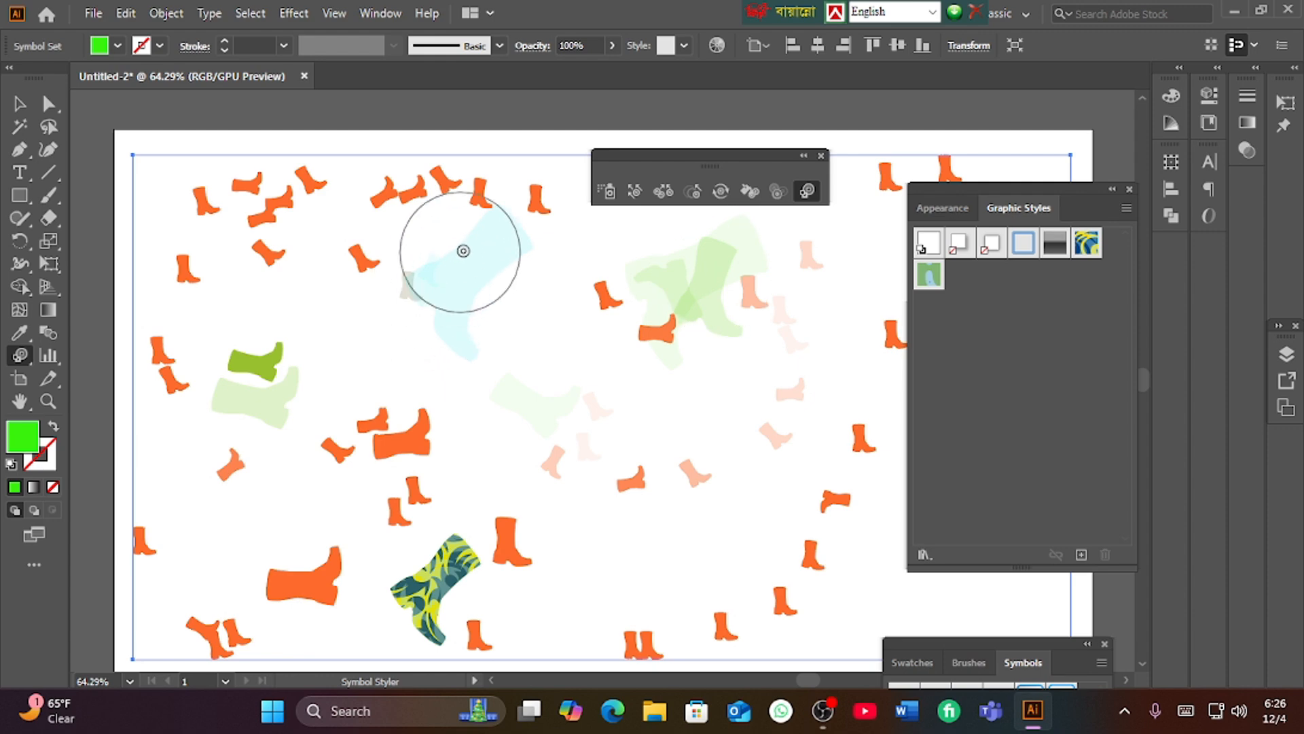
pyautogui.moveTo(460, 247)
pyautogui.mouseDown()
pyautogui.moveTo(501, 292)
pyautogui.moveTo(476, 269)
pyautogui.moveTo(481, 303)
pyautogui.mouseUp()
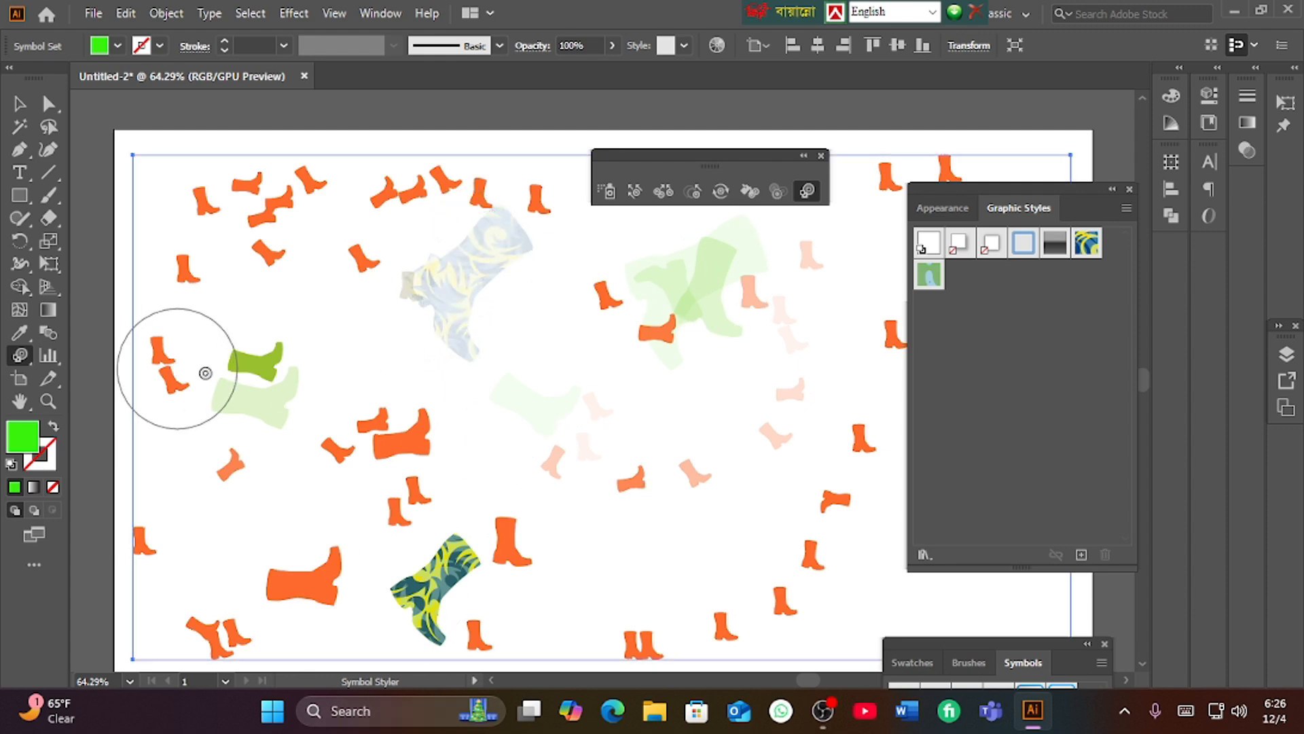
pyautogui.moveTo(203, 364); pyautogui.dragTo(257, 379)
# Brush the patterned style onto the orange boots across the middle, the upper-left group and the small boots at the lower right
pyautogui.moveTo(394, 480)
pyautogui.mouseDown()
pyautogui.moveTo(399, 451)
pyautogui.moveTo(672, 462)
pyautogui.moveTo(629, 489)
pyautogui.moveTo(635, 477)
pyautogui.moveTo(818, 512)
pyautogui.moveTo(830, 524)
pyautogui.moveTo(806, 562)
pyautogui.mouseUp()
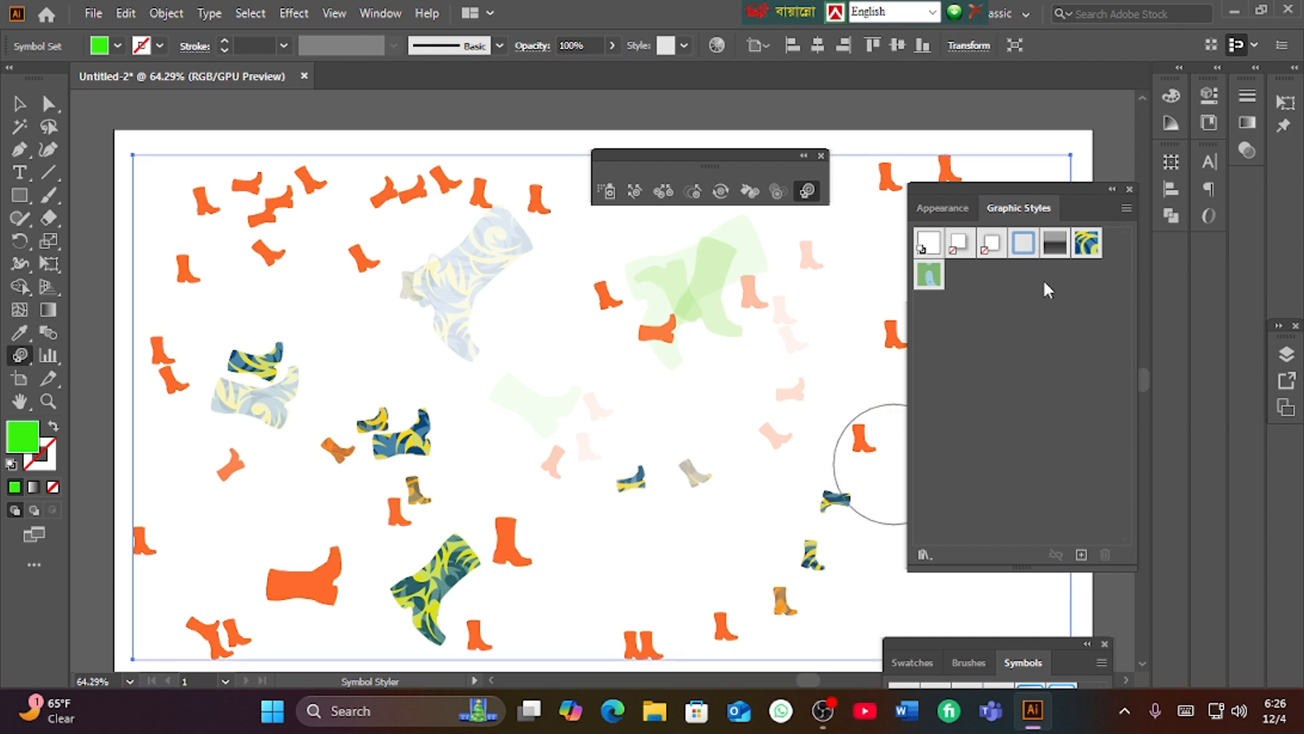
pyautogui.moveTo(292, 210)
pyautogui.mouseDown()
pyautogui.moveTo(212, 219)
pyautogui.moveTo(207, 206)
pyautogui.moveTo(188, 286)
pyautogui.moveTo(477, 191)
pyautogui.moveTo(408, 205)
pyautogui.moveTo(357, 243)
pyautogui.moveTo(368, 271)
pyautogui.moveTo(407, 256)
pyautogui.mouseUp()
pyautogui.moveTo(896, 432)
pyautogui.mouseDown()
pyautogui.moveTo(722, 589)
pyautogui.moveTo(626, 626)
pyautogui.mouseUp()
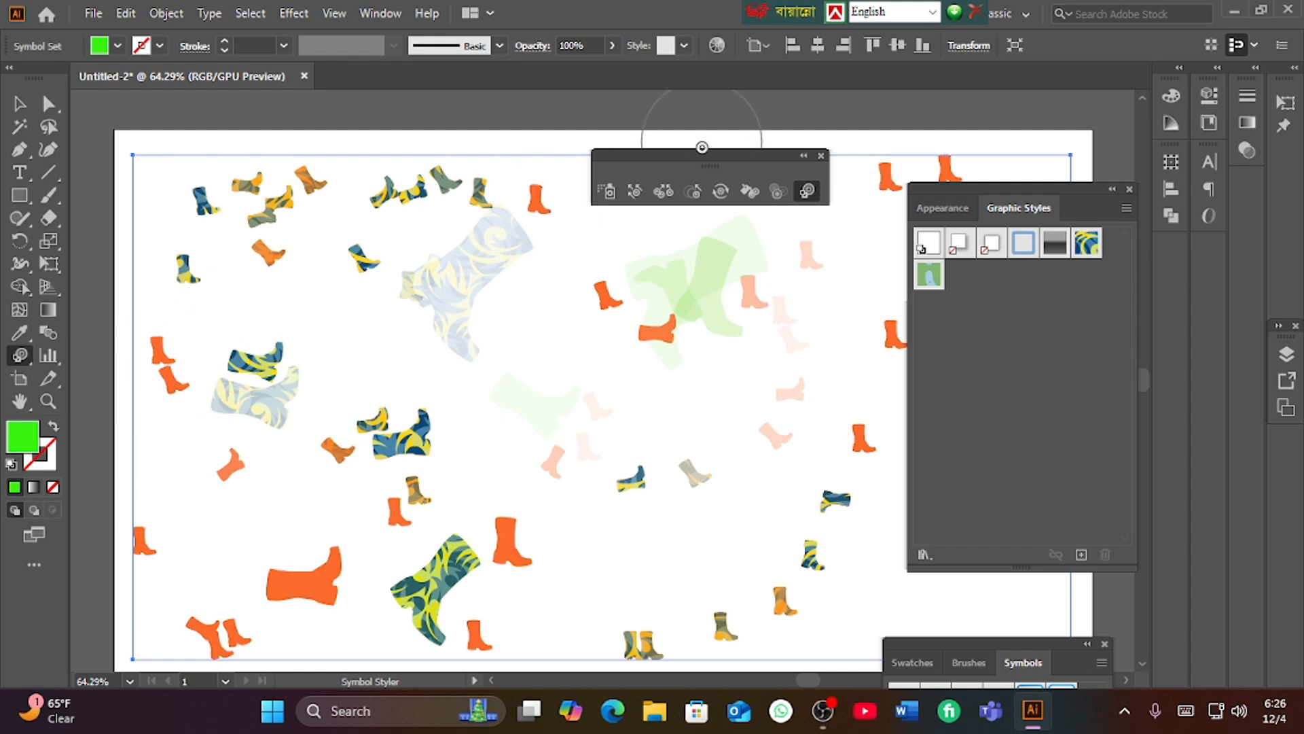